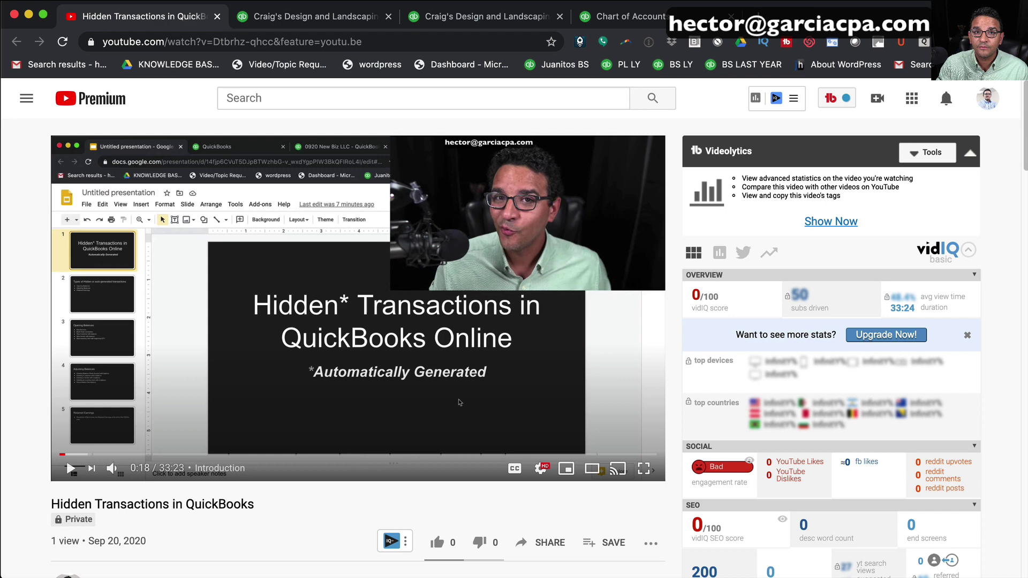
- Show the all-dates Profit and Loss and review Job Materials 4,736.47 and Landscaping Services 6,513.97
{"action": "left_click", "coordinate": [282, 22]}
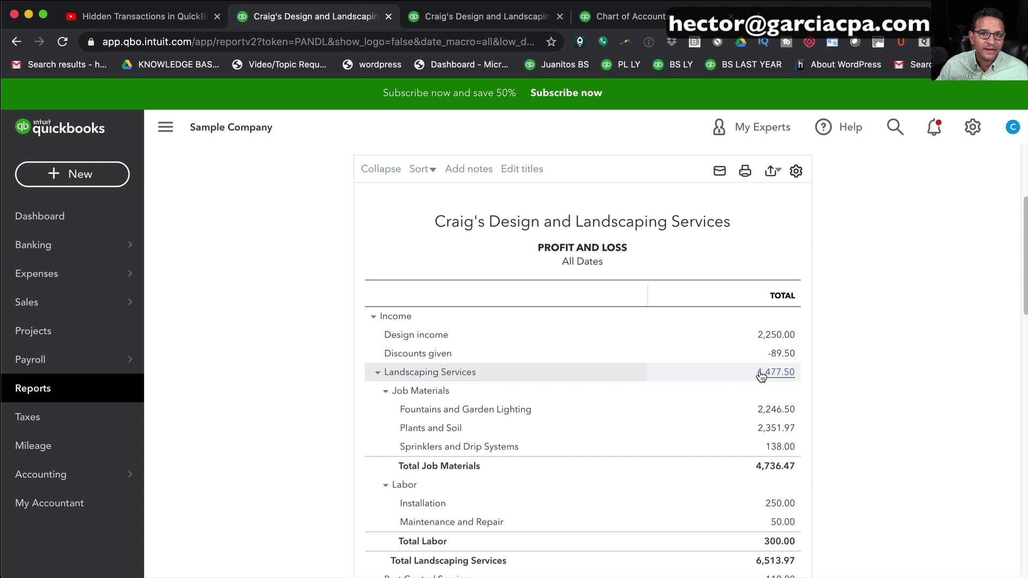
{"action": "scroll", "coordinate": [761, 374], "scroll_direction": "down", "scroll_amount": 2}
{"action": "scroll", "coordinate": [762, 375], "scroll_direction": "up", "scroll_amount": 6}
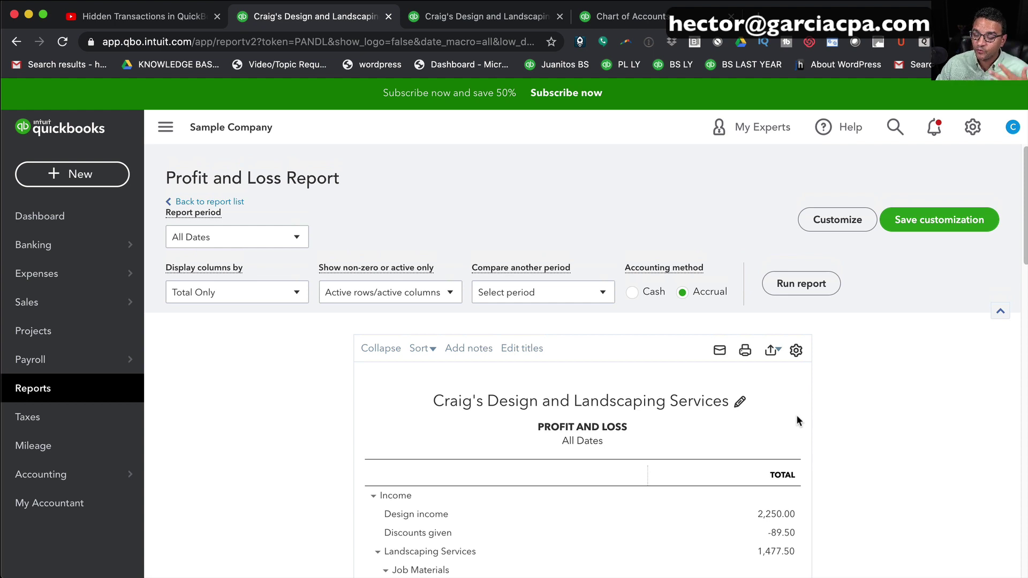
{"action": "scroll", "coordinate": [809, 426], "scroll_direction": "down", "scroll_amount": 4}
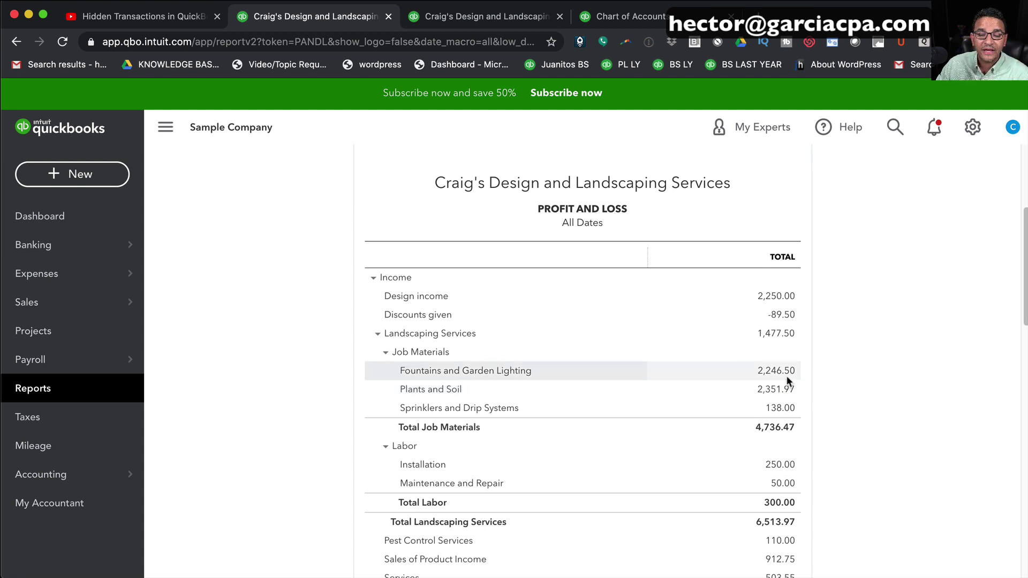
- Filter accounts by 'plan', inactivate the Plants and Soil income account, and return to the P&L
{"action": "left_click", "coordinate": [624, 11]}
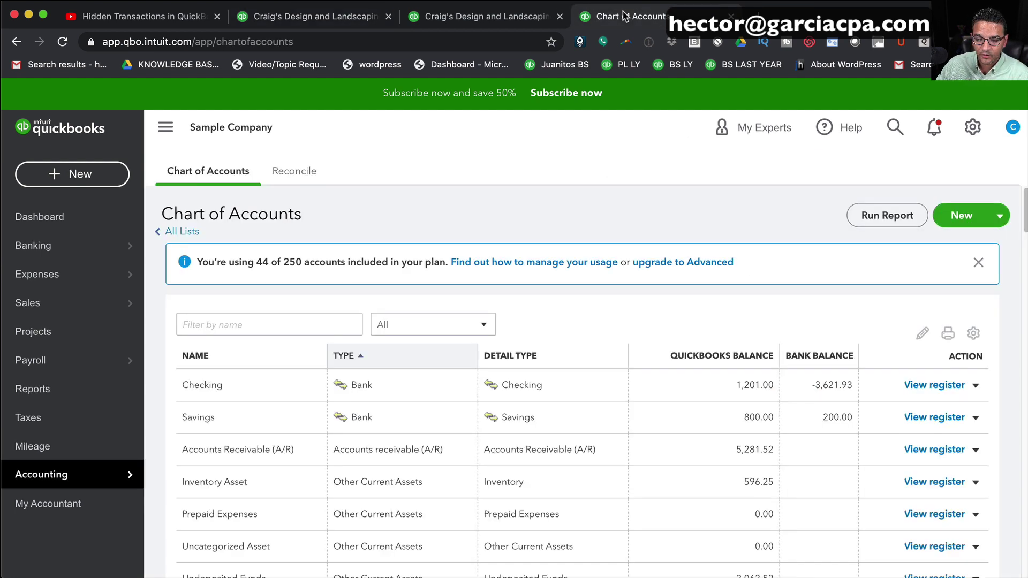
{"action": "left_click", "coordinate": [219, 321]}
{"action": "type", "text": "plan"}
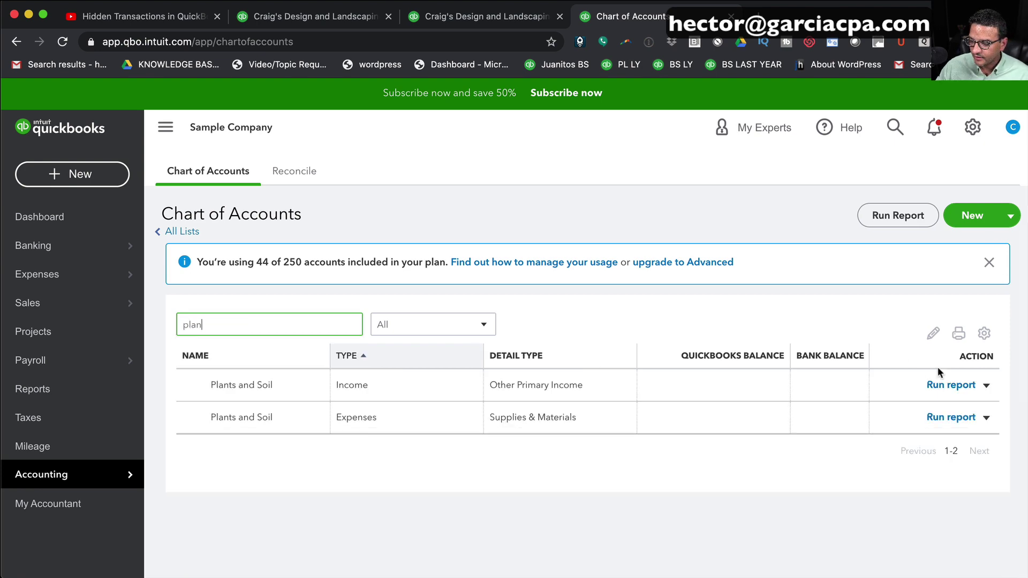
{"action": "left_click", "coordinate": [986, 385]}
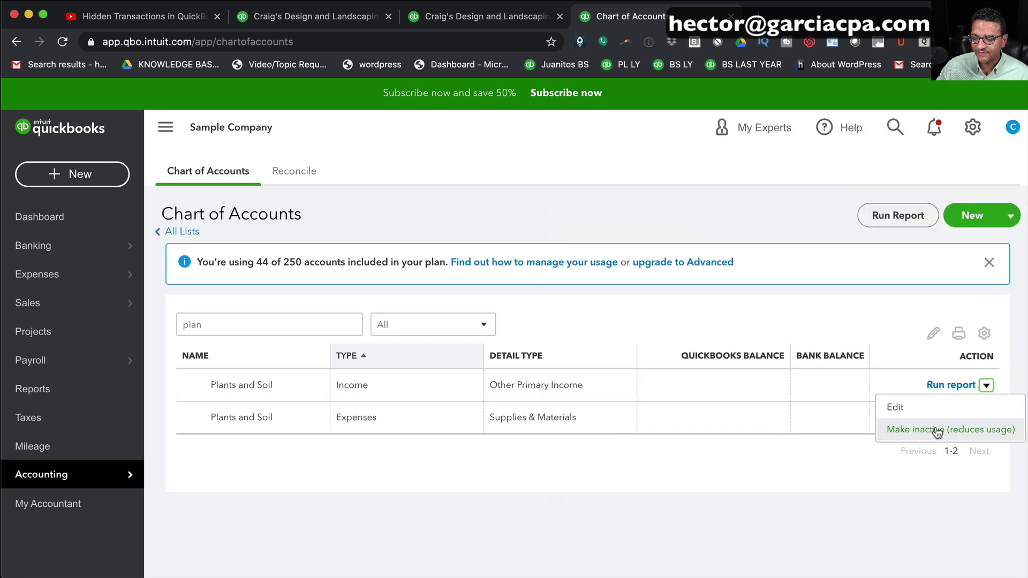
{"action": "left_click", "coordinate": [883, 424]}
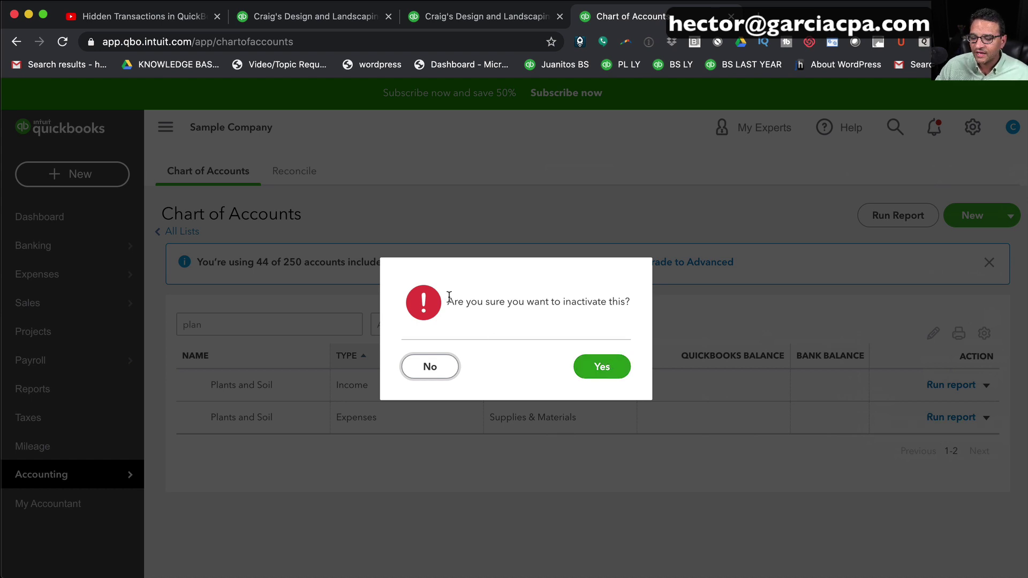
{"action": "left_click_drag", "start_coordinate": [449, 296], "coordinate": [631, 313]}
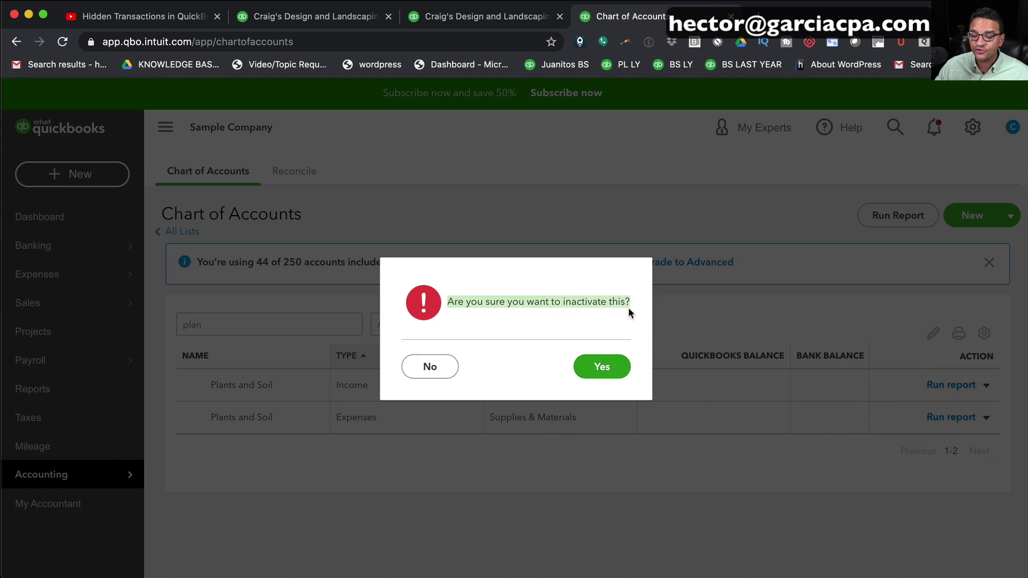
{"action": "left_click", "coordinate": [597, 367]}
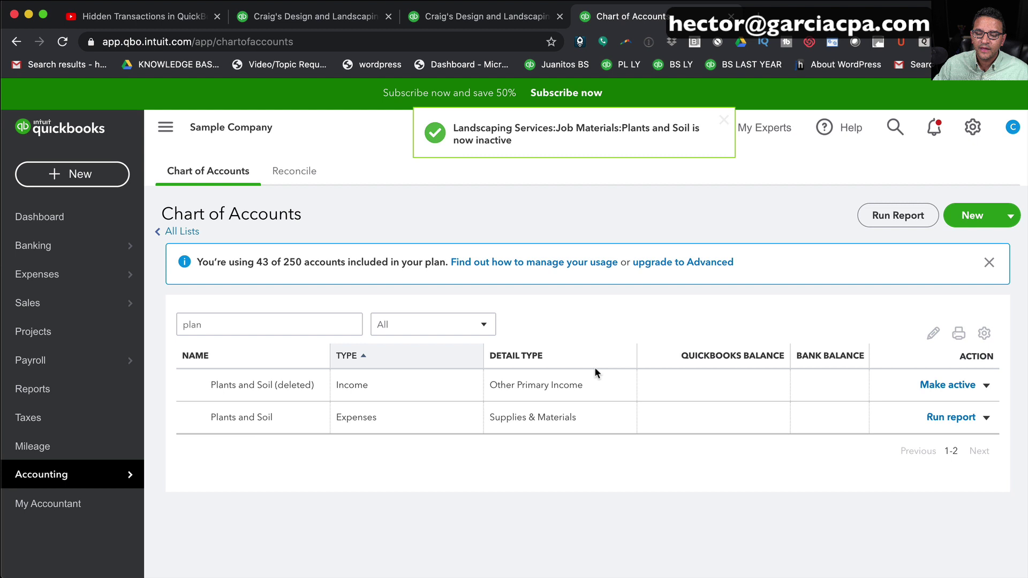
{"action": "left_click", "coordinate": [460, 17]}
{"action": "left_click", "coordinate": [295, 28]}
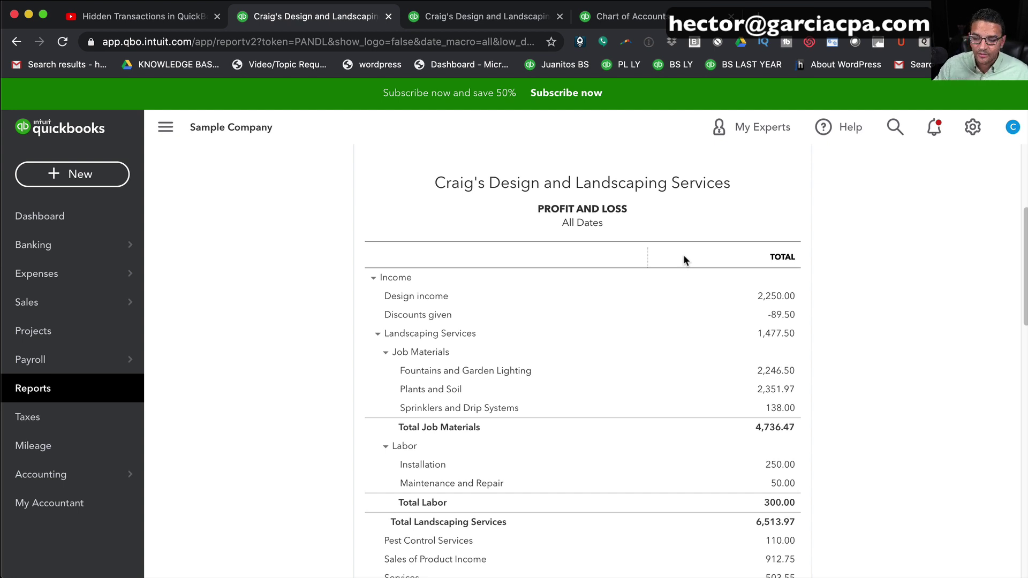
- Rerun the Profit and Loss so Plants and Soil (deleted) shows 2,351.97
{"action": "scroll", "coordinate": [683, 255], "scroll_direction": "up", "scroll_amount": 4}
{"action": "left_click", "coordinate": [794, 199]}
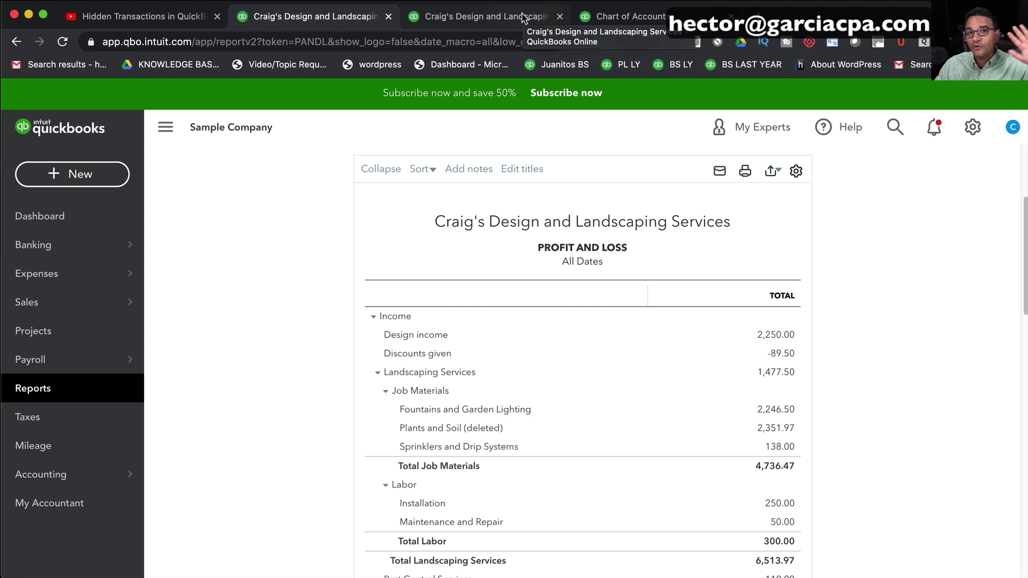
- Rerun the Balance Sheet for Today (09/21/2020), review Truck Original Cost 13,495.00, then return to accounts
{"action": "left_click", "coordinate": [524, 19]}
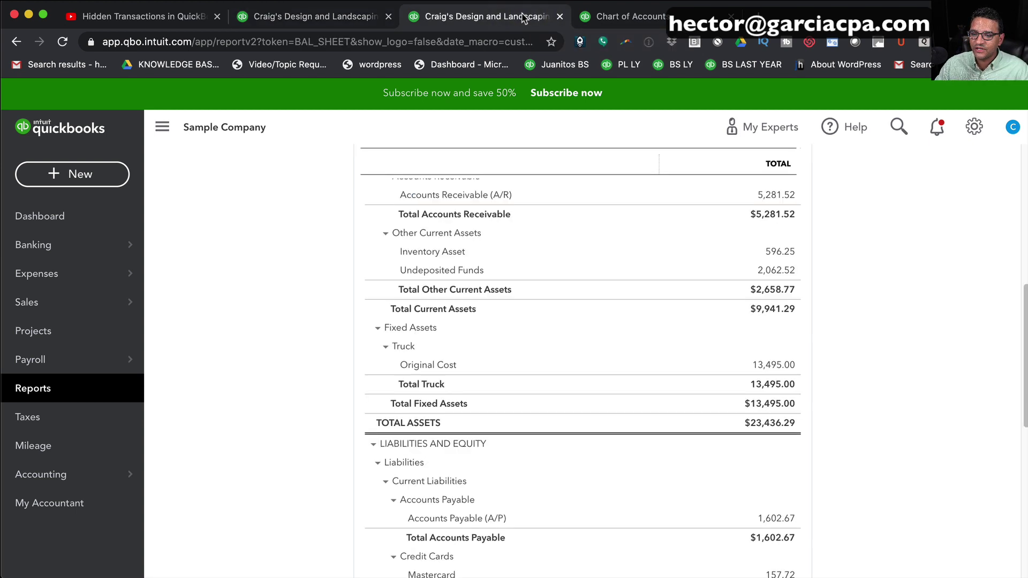
{"action": "scroll", "coordinate": [851, 359], "scroll_direction": "up", "scroll_amount": 5}
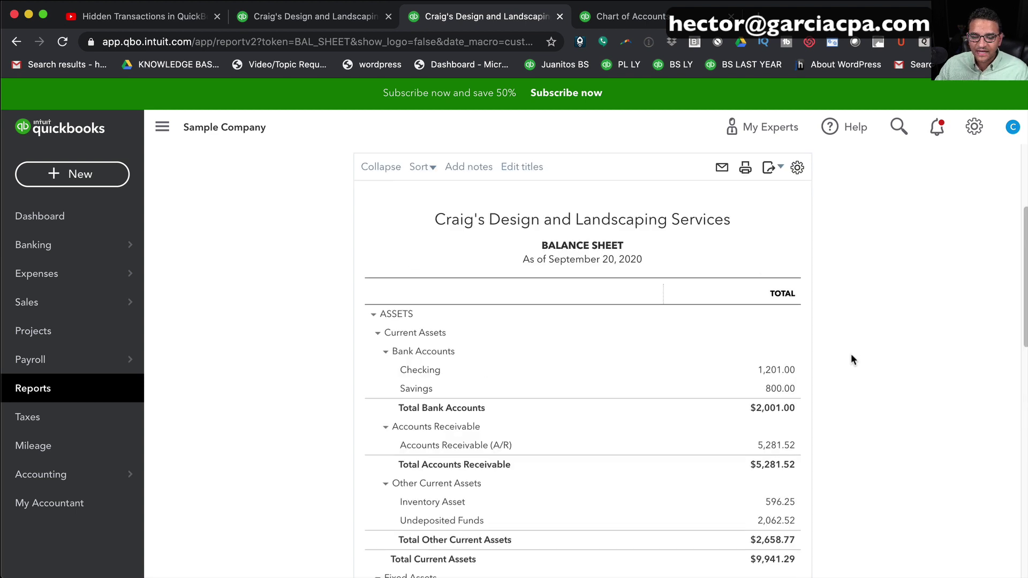
{"action": "scroll", "coordinate": [852, 357], "scroll_direction": "up", "scroll_amount": 3}
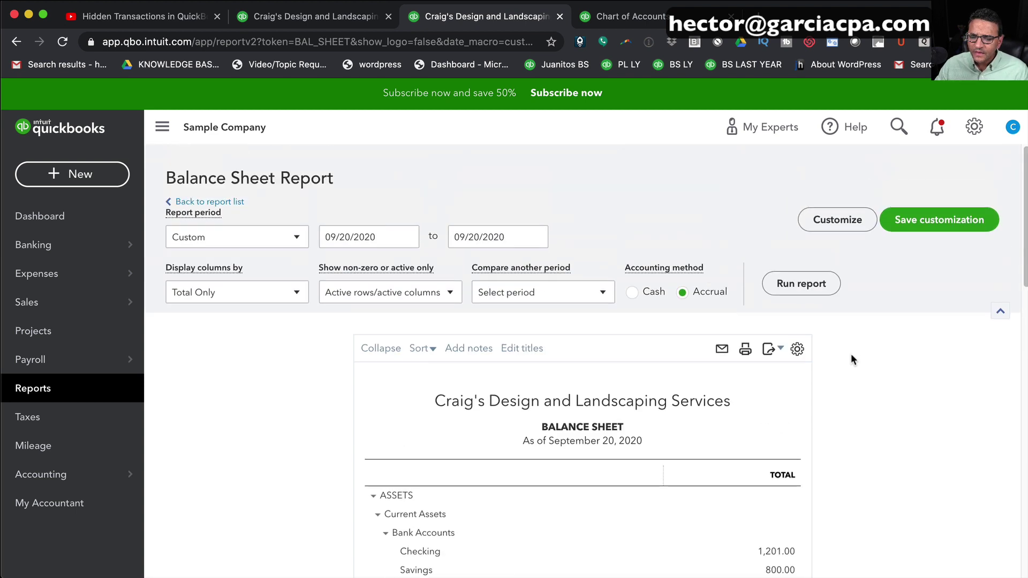
{"action": "left_click", "coordinate": [242, 241]}
{"action": "left_click", "coordinate": [230, 306]}
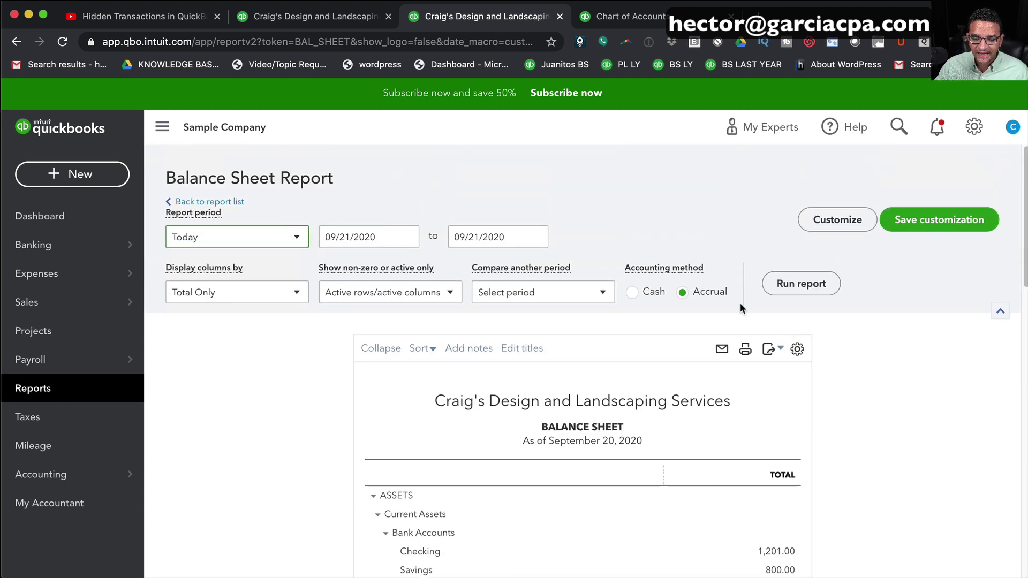
{"action": "left_click", "coordinate": [833, 287]}
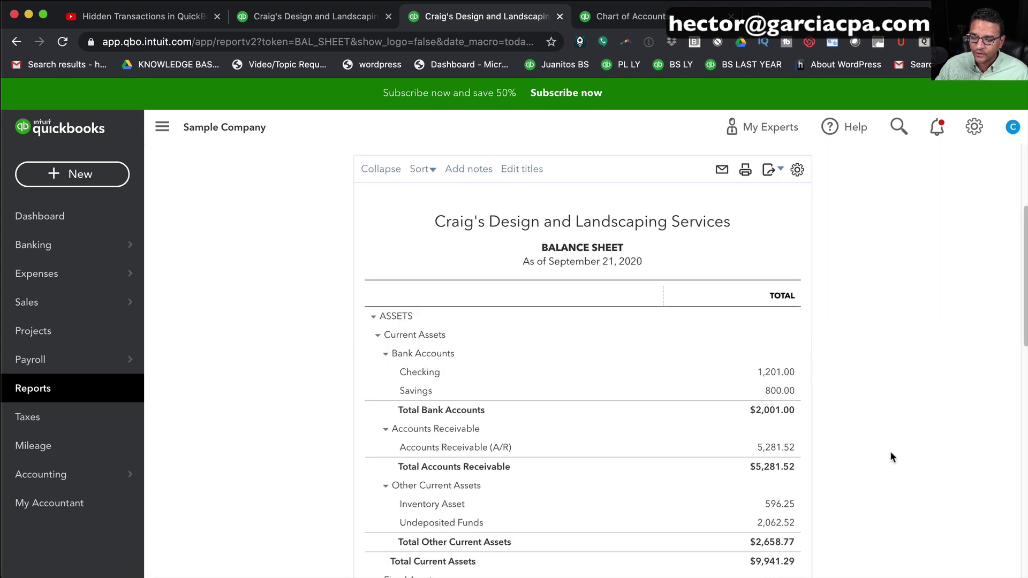
{"action": "scroll", "coordinate": [891, 456], "scroll_direction": "down", "scroll_amount": 2}
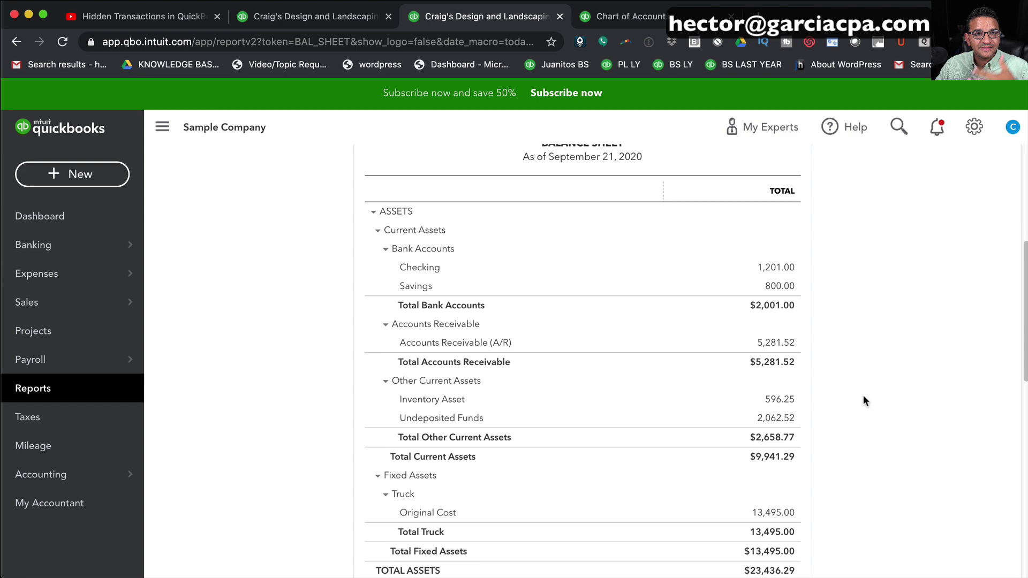
{"action": "scroll", "coordinate": [857, 405], "scroll_direction": "down", "scroll_amount": 1}
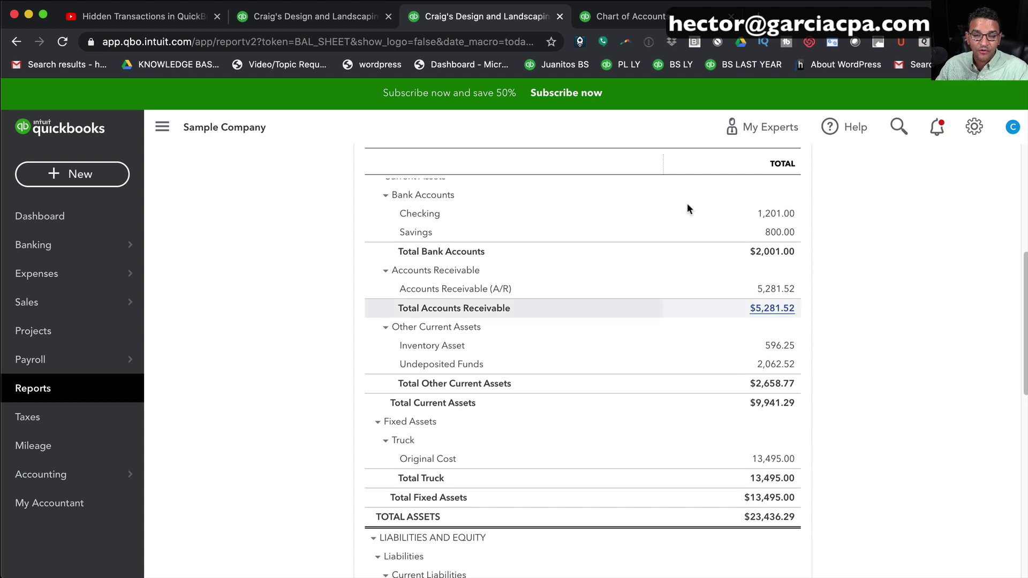
{"action": "left_click", "coordinate": [627, 17]}
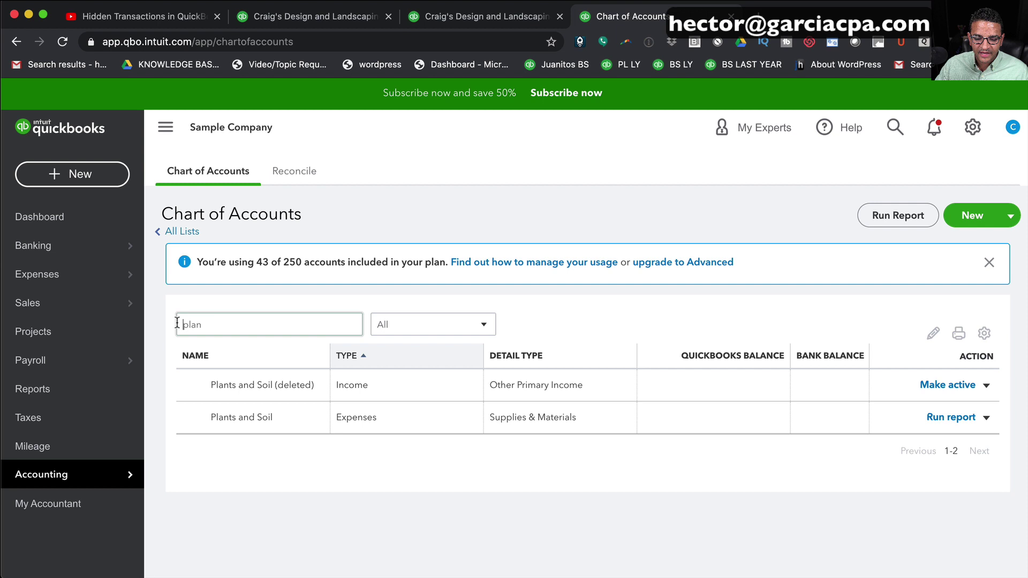
- Replace the 'plan' account filter with 'ori' to list Original Cost
{"action": "double_click", "coordinate": [225, 327]}
{"action": "key", "text": "BackSpace"}
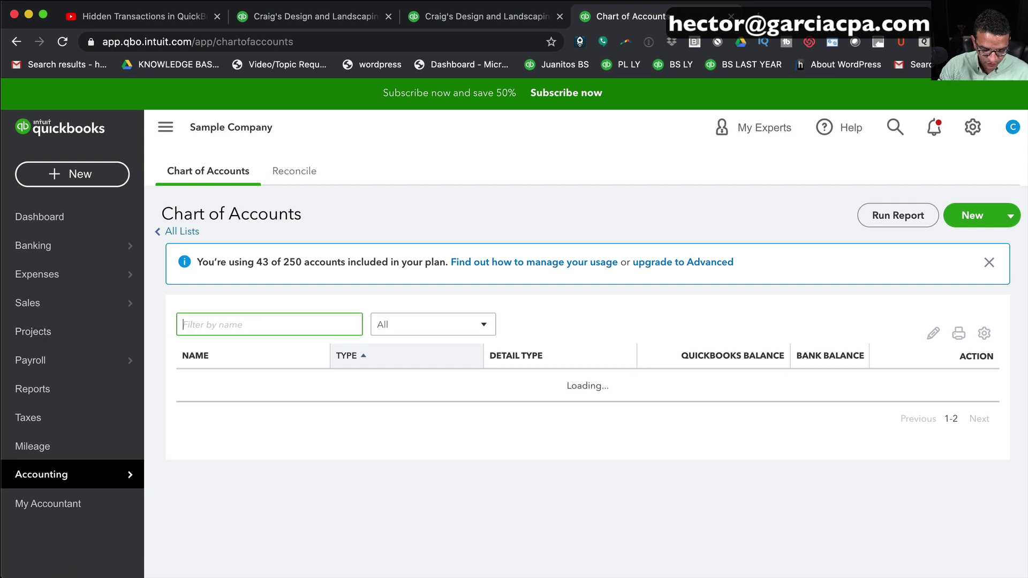
{"action": "type", "text": "tru"}
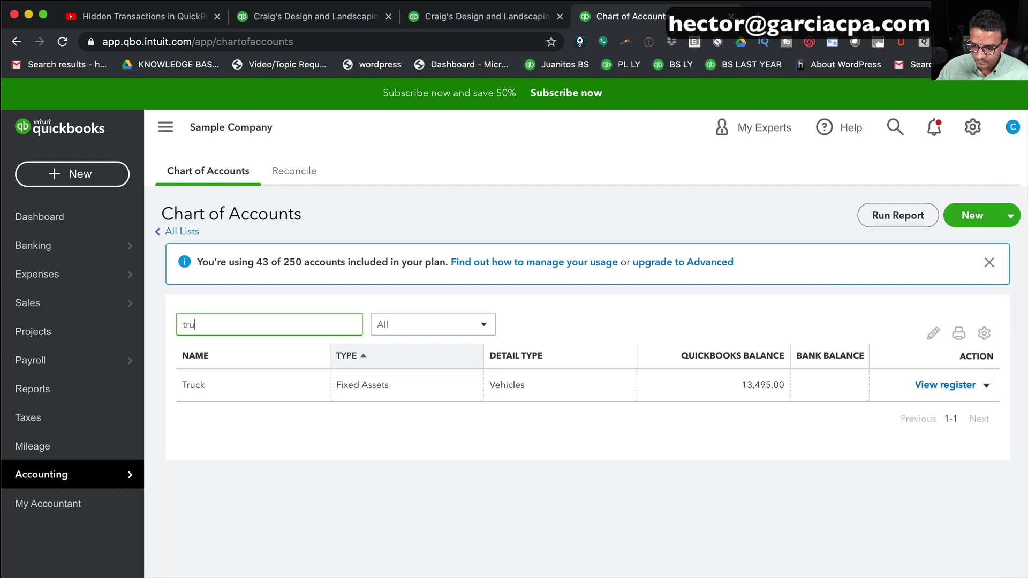
{"action": "key", "text": "BackSpace"}
{"action": "key", "text": "BackSpace"}
{"action": "key", "text": "BackSpace"}
{"action": "type", "text": "ori"}
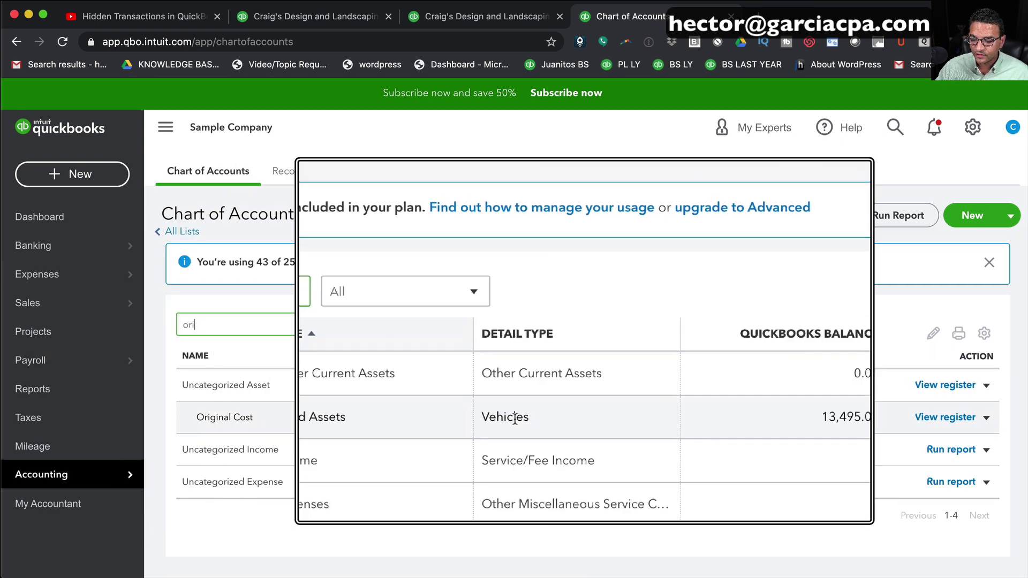
- Review the Original Cost account details against the balance sheet, then close them unsaved
{"action": "left_click", "coordinate": [987, 418]}
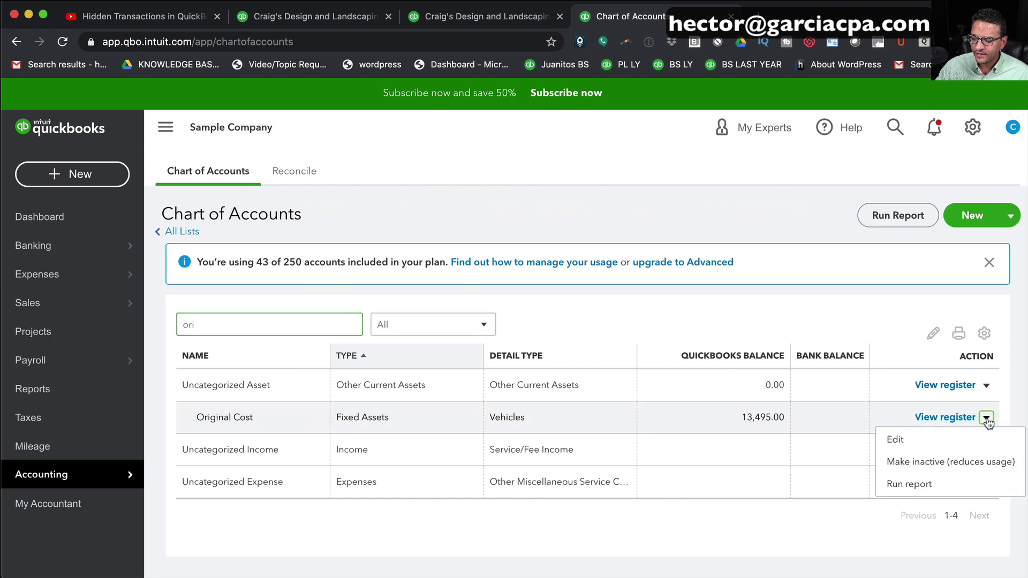
{"action": "left_click", "coordinate": [910, 447]}
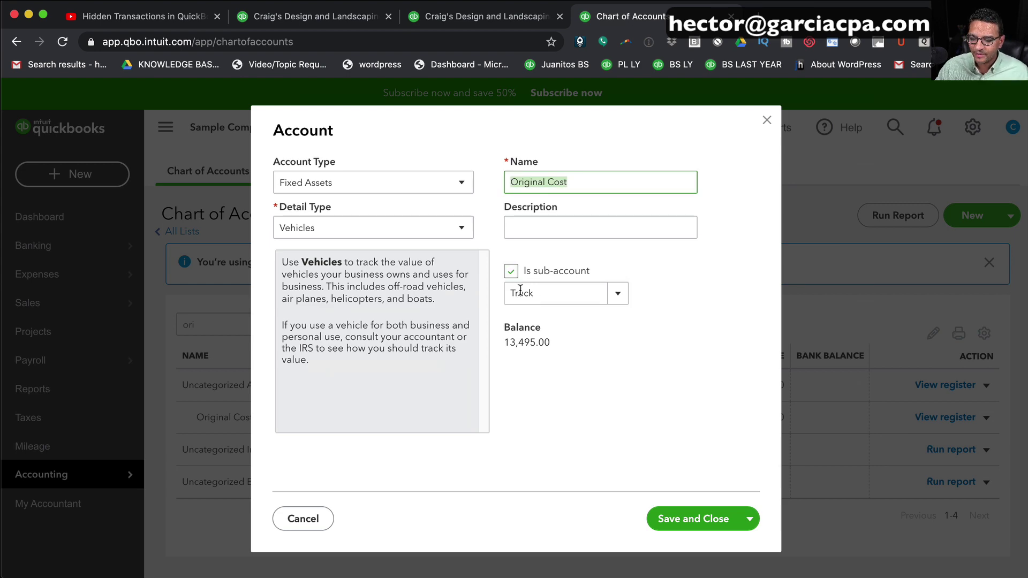
{"action": "left_click", "coordinate": [491, 16]}
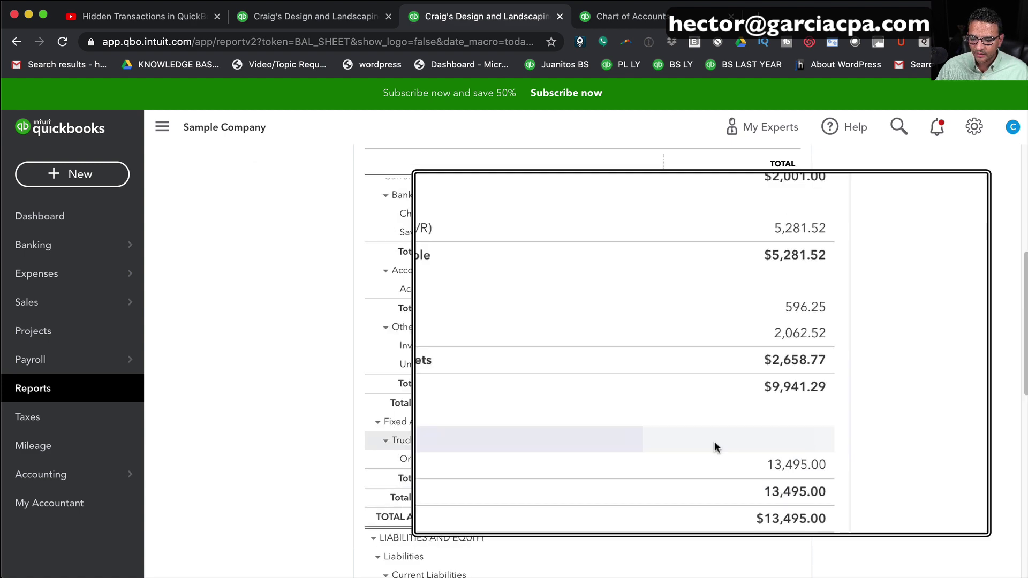
{"action": "left_click", "coordinate": [616, 14]}
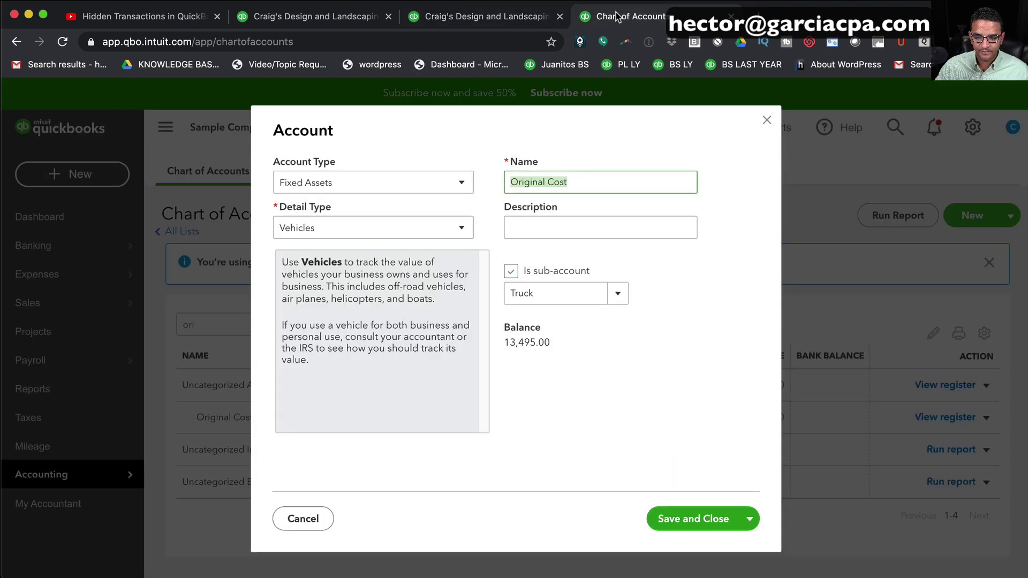
{"action": "left_click", "coordinate": [767, 121]}
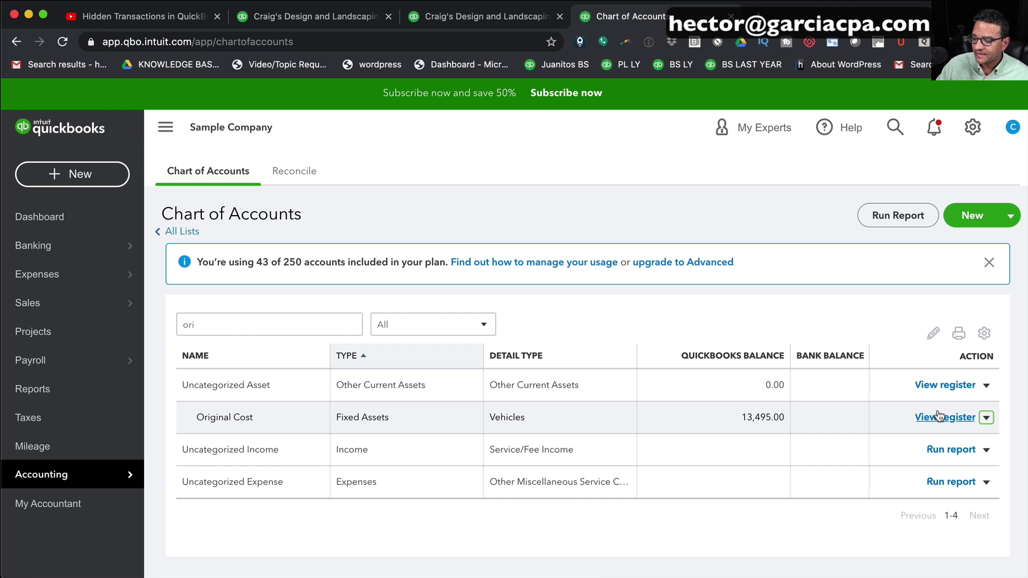
- Make the Original Cost account inactive, accepting the warning about its 13,495.00 balance
{"action": "left_click", "coordinate": [987, 417]}
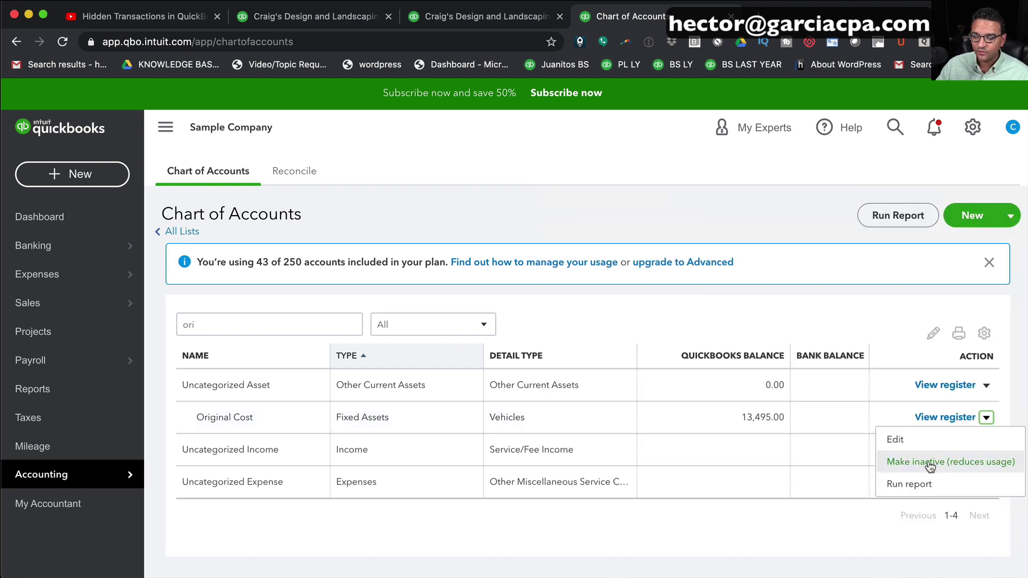
{"action": "left_click", "coordinate": [931, 466]}
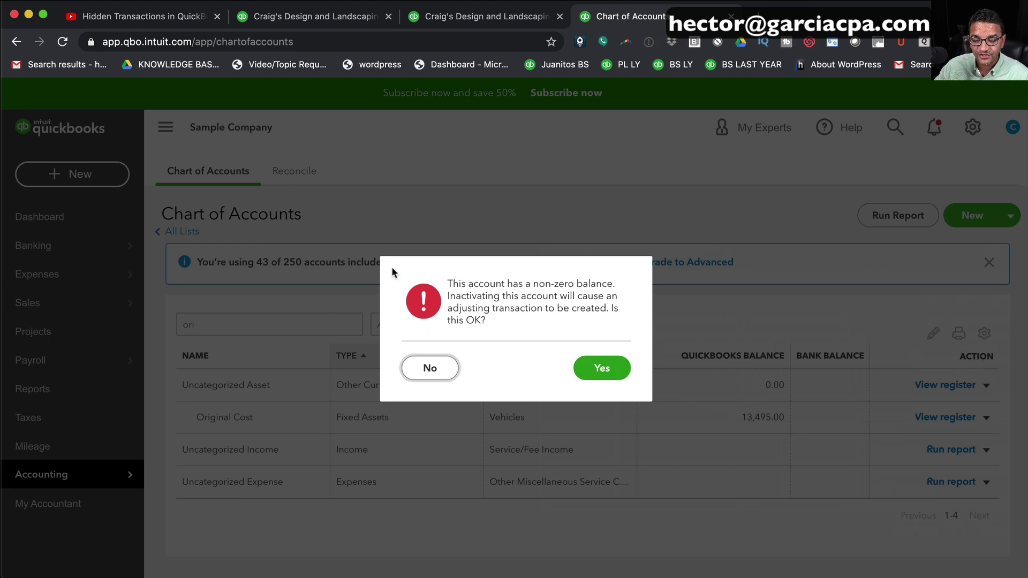
{"action": "left_click_drag", "start_coordinate": [447, 283], "coordinate": [595, 321]}
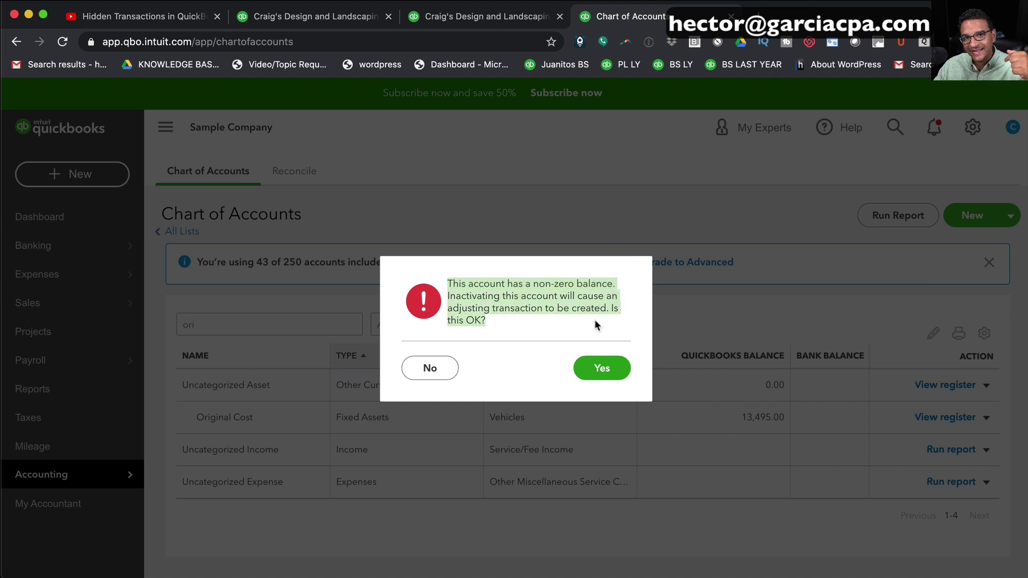
{"action": "left_click", "coordinate": [543, 321]}
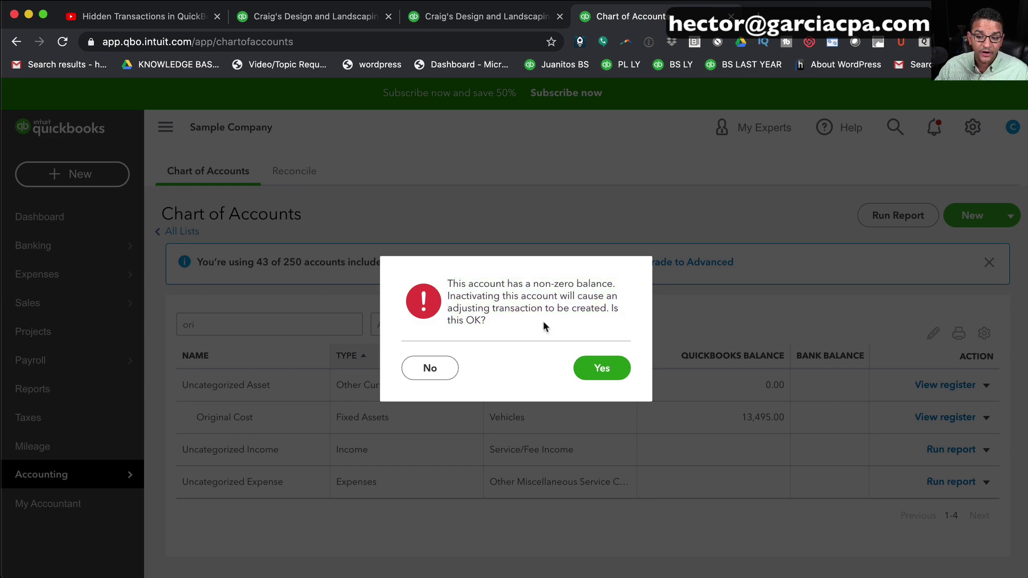
{"action": "left_click", "coordinate": [603, 375]}
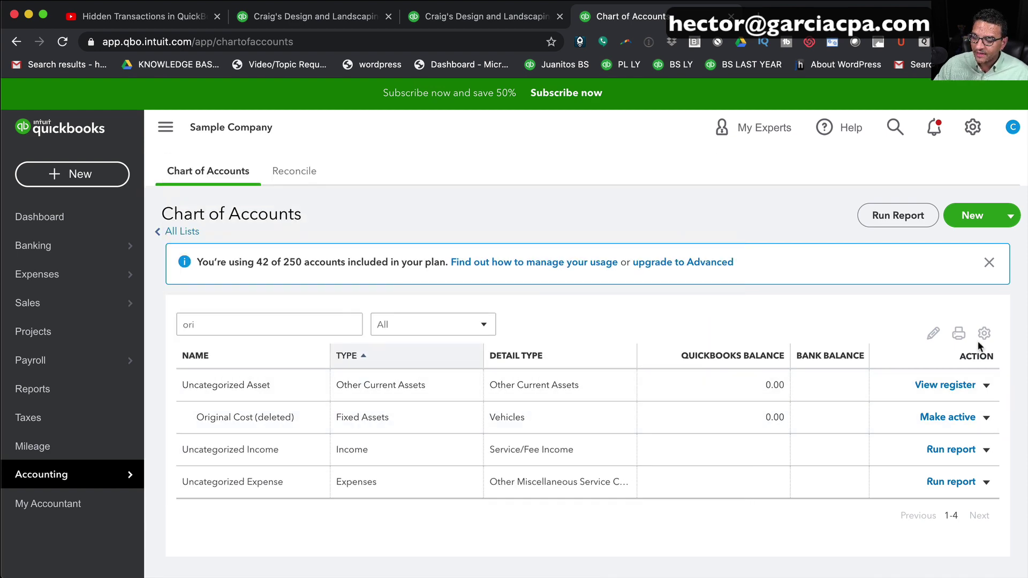
- Toggle Include inactive off and back on in the account list settings, then view the Balance Sheet
{"action": "left_click", "coordinate": [985, 334]}
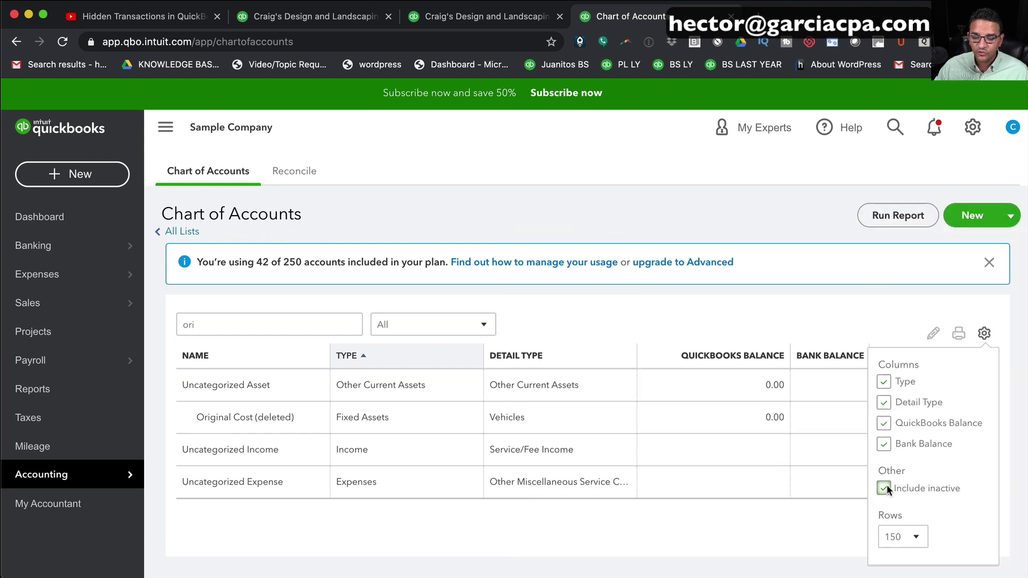
{"action": "left_click", "coordinate": [884, 489]}
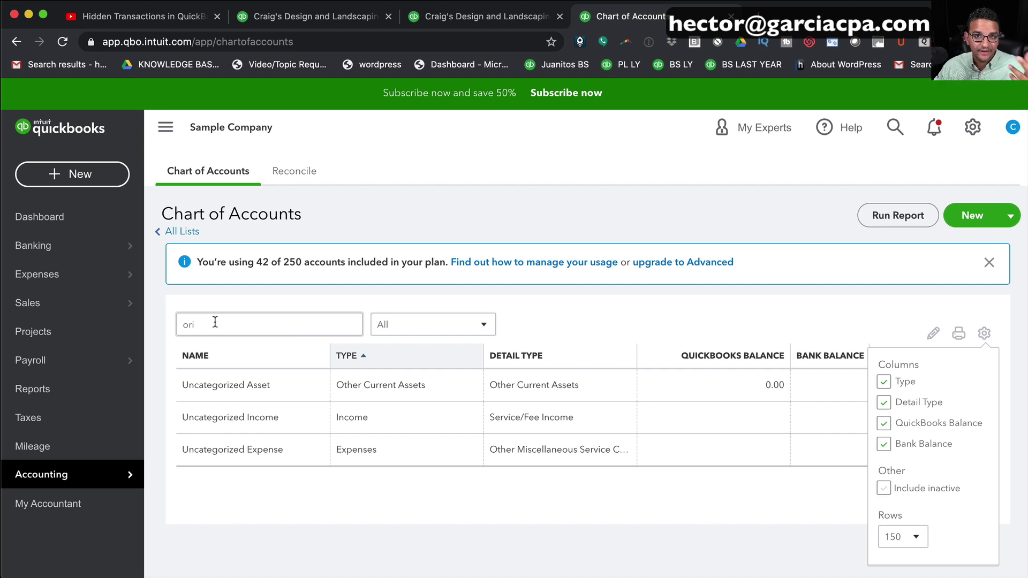
{"action": "left_click", "coordinate": [884, 489]}
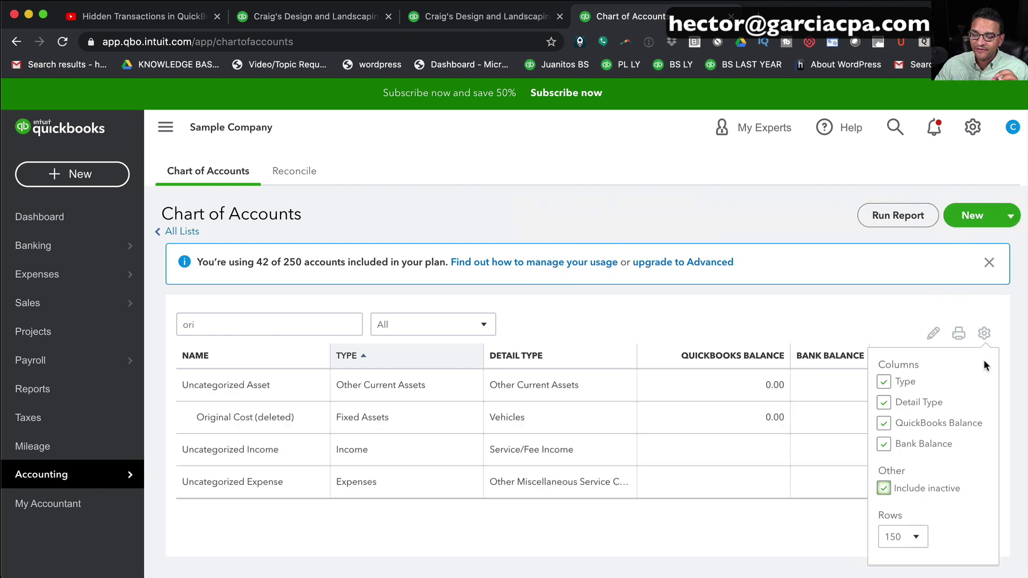
{"action": "left_click", "coordinate": [985, 333]}
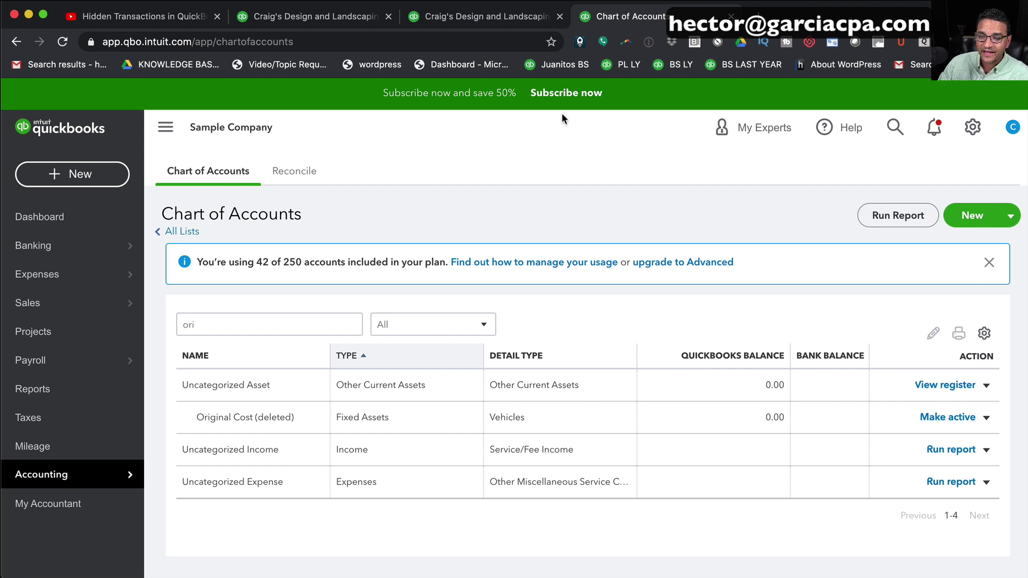
{"action": "left_click", "coordinate": [452, 25]}
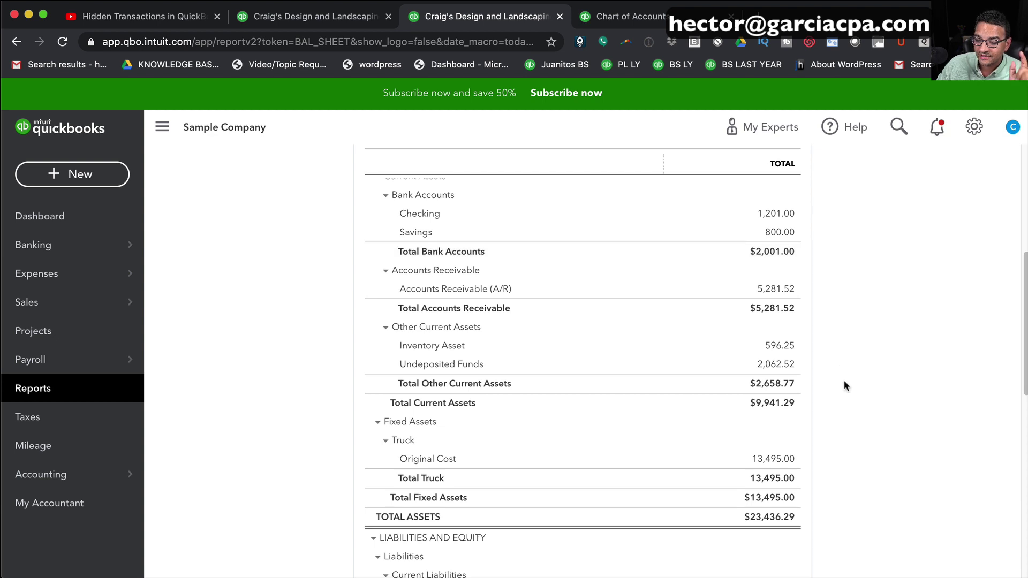
- Rerun the Balance Sheet and review assets now totalling $9,941.29 without the truck
{"action": "scroll", "coordinate": [845, 379], "scroll_direction": "up", "scroll_amount": 6}
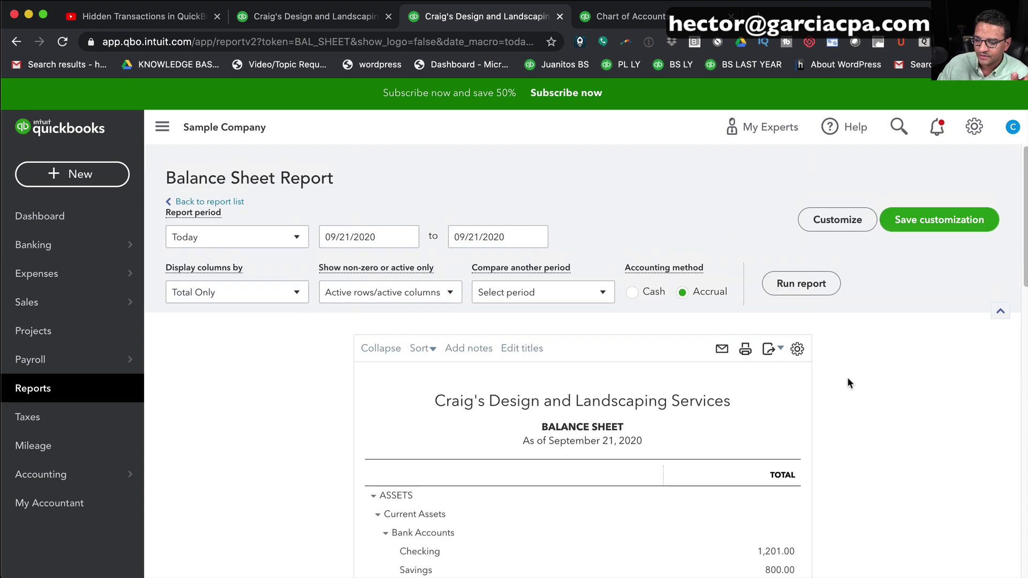
{"action": "left_click", "coordinate": [801, 286]}
{"action": "scroll", "coordinate": [804, 302], "scroll_direction": "down", "scroll_amount": 5}
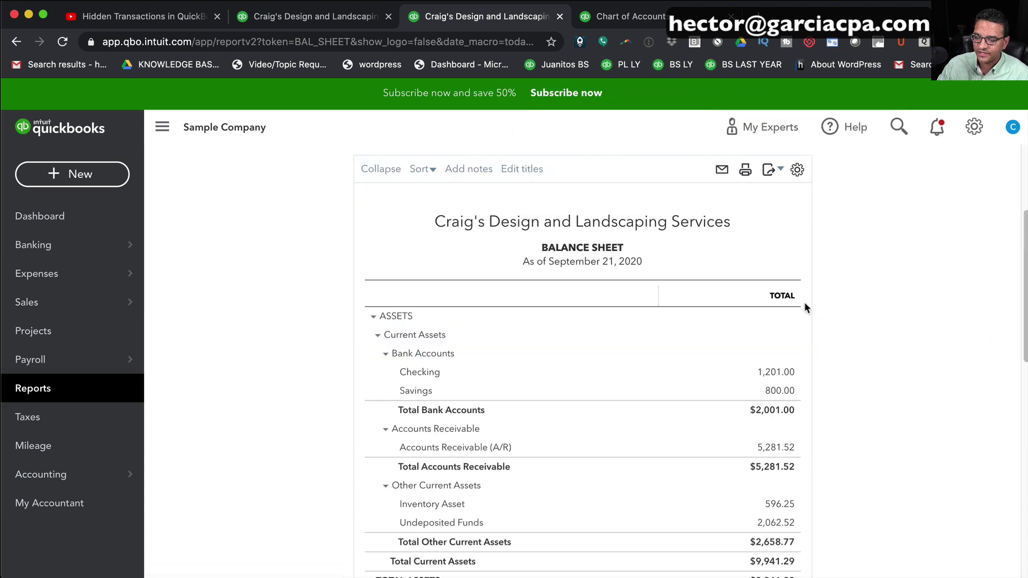
{"action": "scroll", "coordinate": [831, 473], "scroll_direction": "down", "scroll_amount": 2}
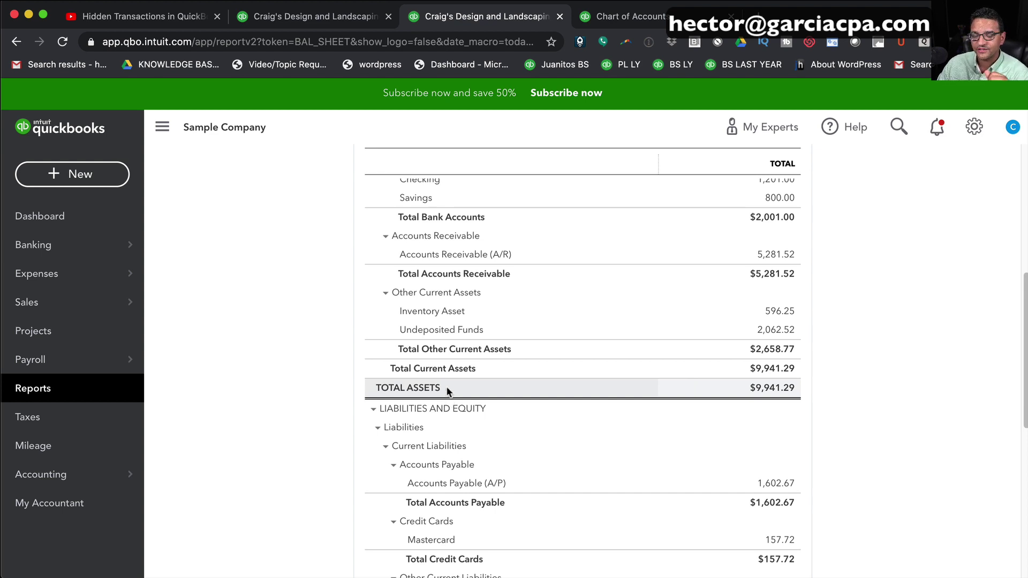
{"action": "scroll", "coordinate": [448, 390], "scroll_direction": "up", "scroll_amount": 1}
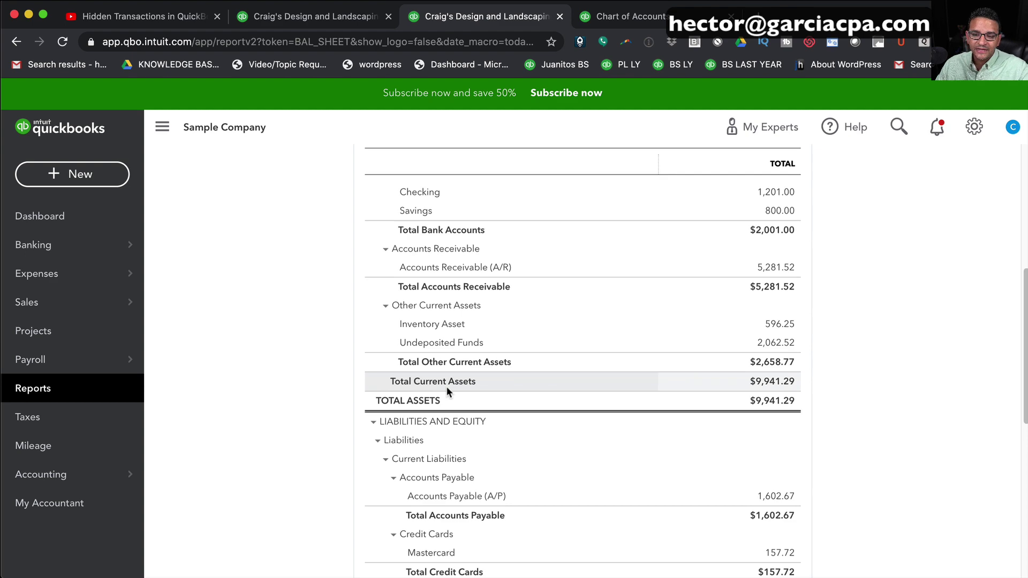
{"action": "scroll", "coordinate": [512, 365], "scroll_direction": "up", "scroll_amount": 7}
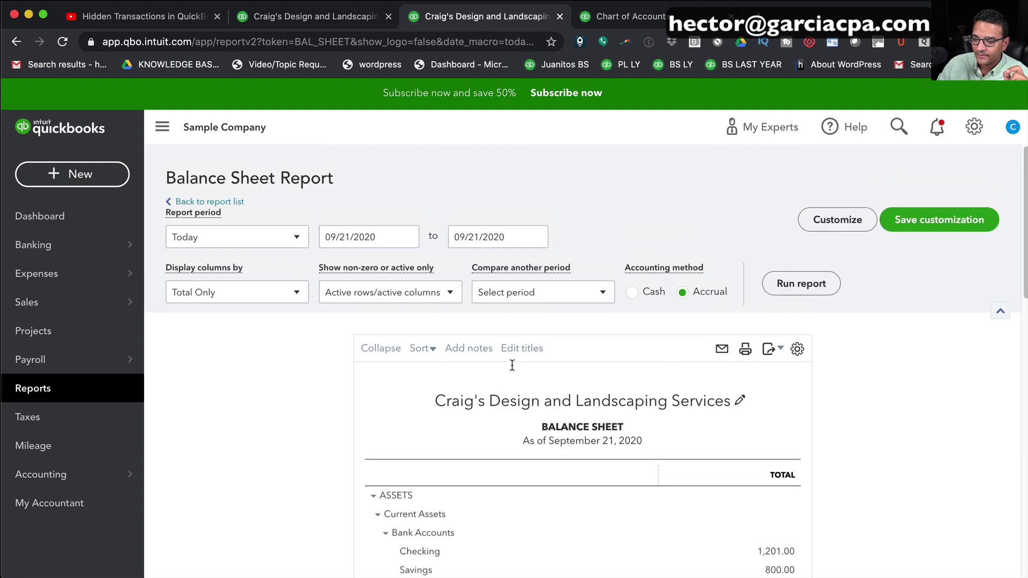
- Open the 09/21/2020 journal entry and inspect its Truck:Original Cost 13,495.00 and Opening Balance Equity lines
{"action": "left_click", "coordinate": [906, 129]}
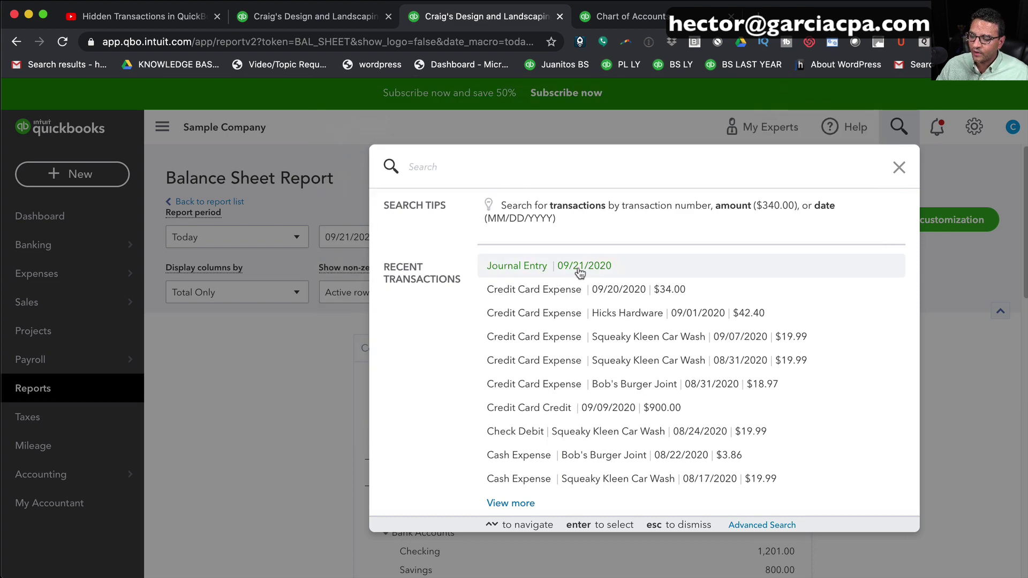
{"action": "left_click", "coordinate": [579, 271]}
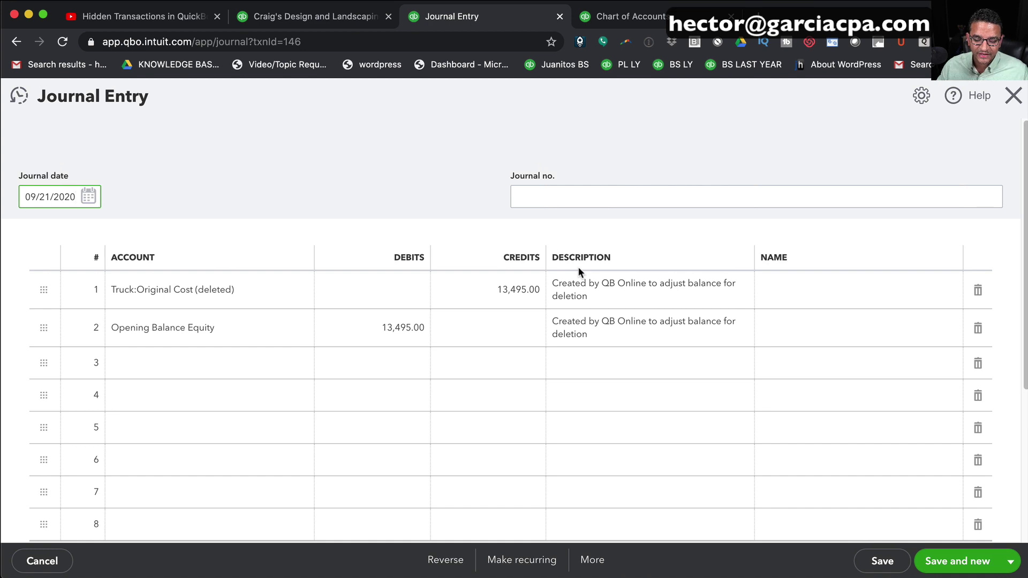
{"action": "left_click", "coordinate": [231, 292]}
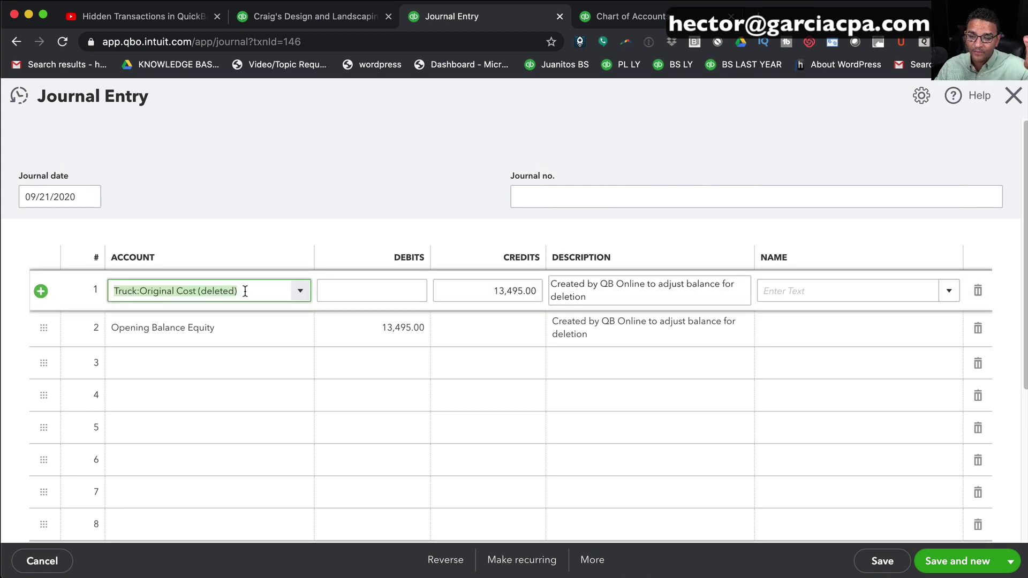
{"action": "left_click", "coordinate": [475, 293]}
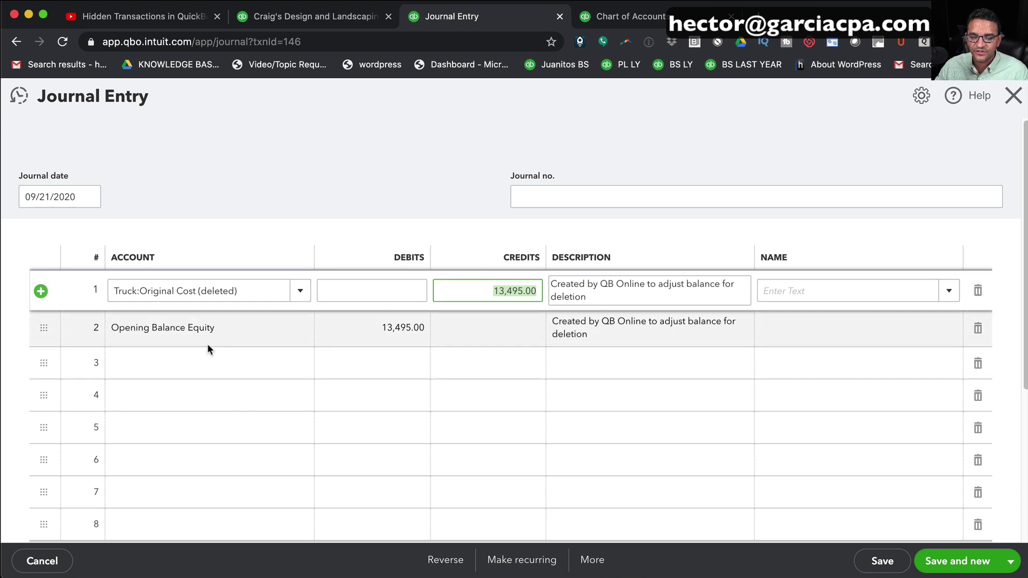
{"action": "left_click", "coordinate": [384, 328]}
{"action": "left_click", "coordinate": [253, 334]}
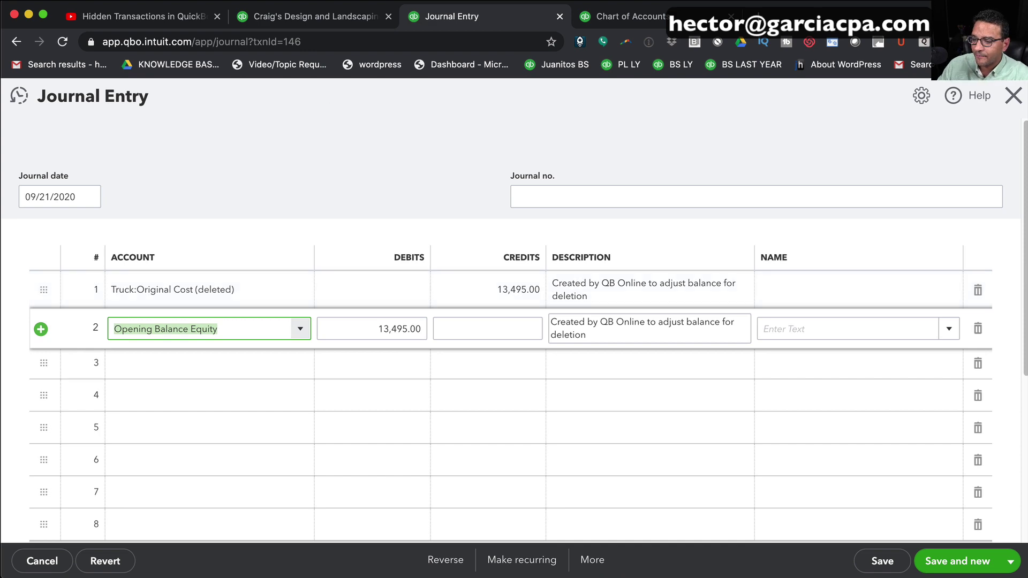
- Close the journal entry without saving and return to the Balance Sheet
{"action": "left_click", "coordinate": [1012, 99]}
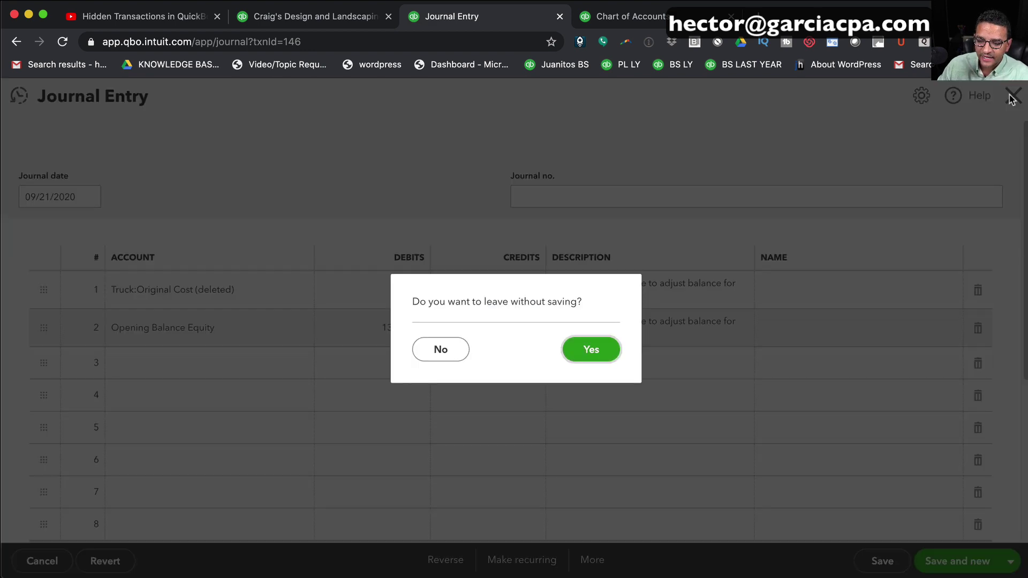
{"action": "left_click", "coordinate": [592, 350]}
{"action": "scroll", "coordinate": [923, 416], "scroll_direction": "down", "scroll_amount": 5}
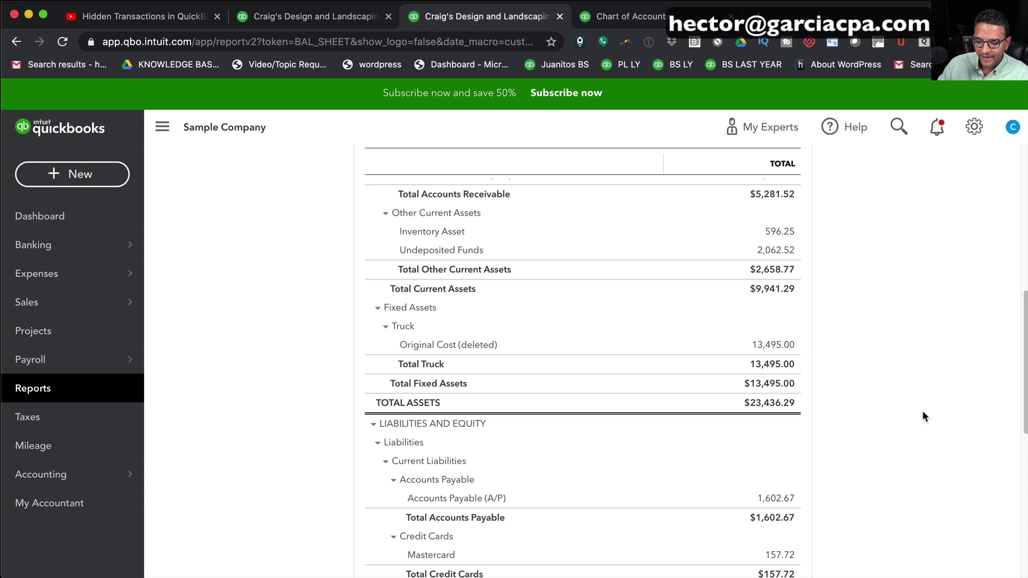
{"action": "scroll", "coordinate": [924, 416], "scroll_direction": "up", "scroll_amount": 8}
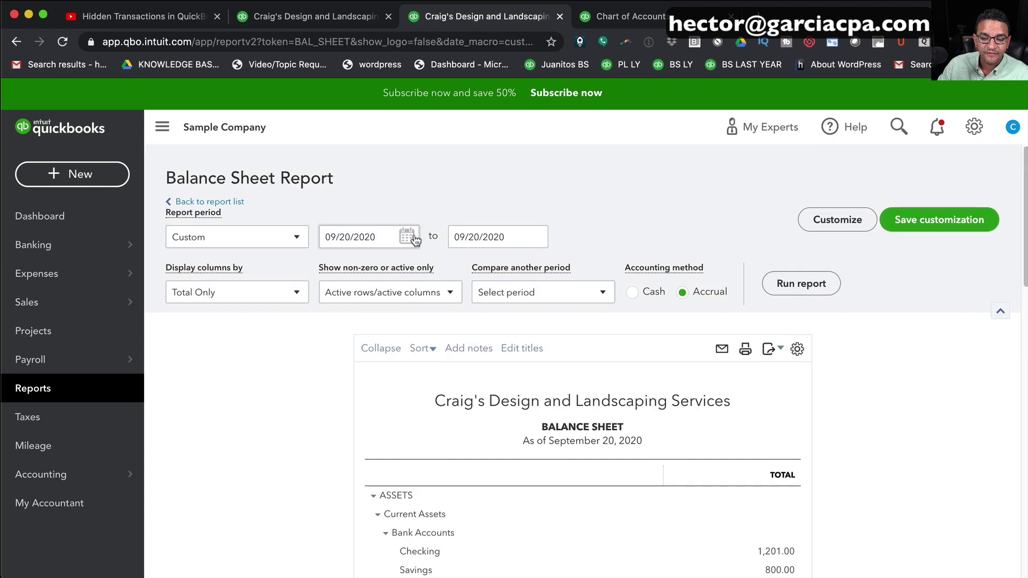
- Rerun the Balance Sheet with the report period set to Today (September 21)
{"action": "left_click", "coordinate": [280, 239]}
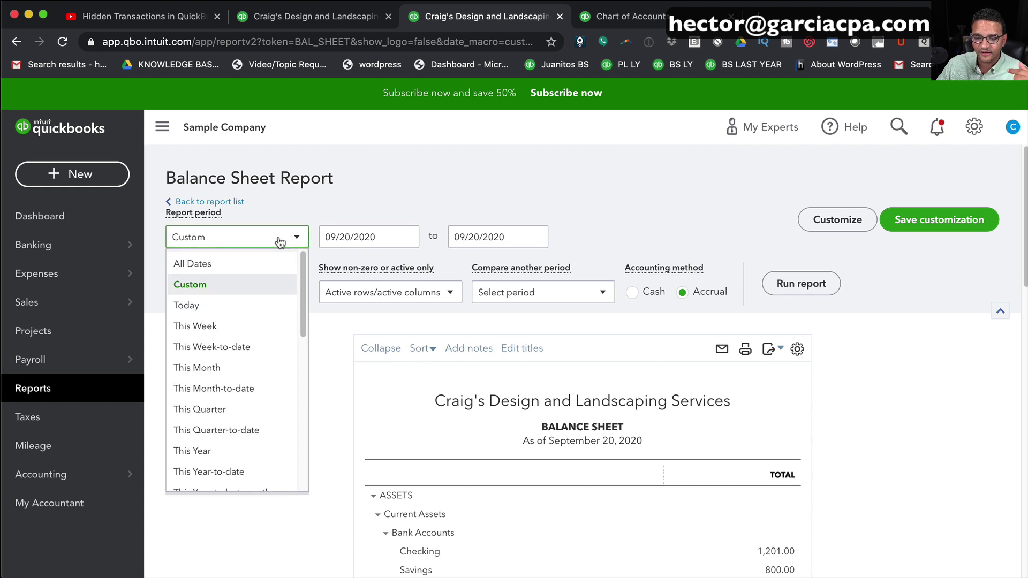
{"action": "left_click", "coordinate": [198, 307]}
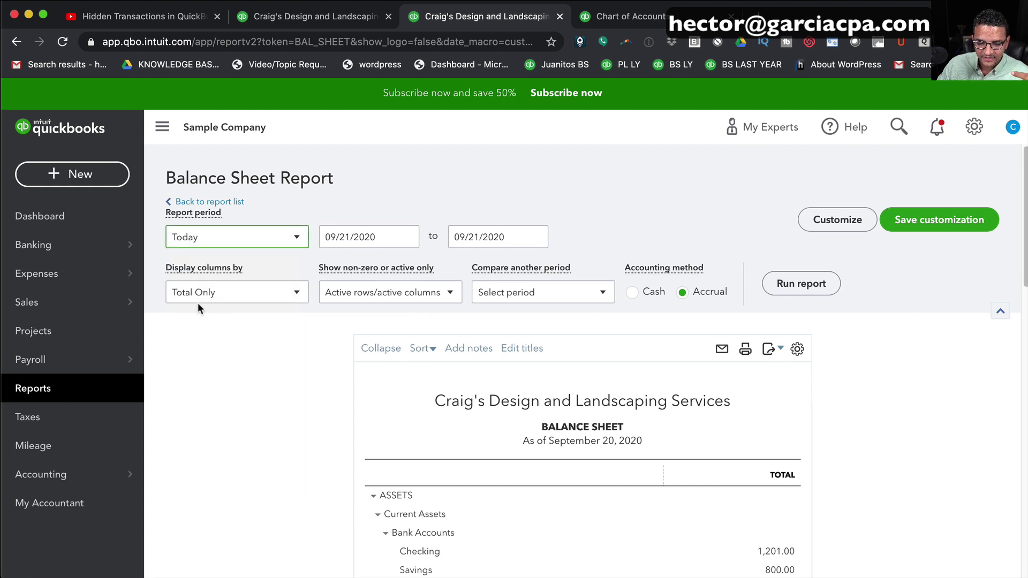
{"action": "left_click", "coordinate": [807, 289]}
{"action": "scroll", "coordinate": [867, 368], "scroll_direction": "down", "scroll_amount": 10}
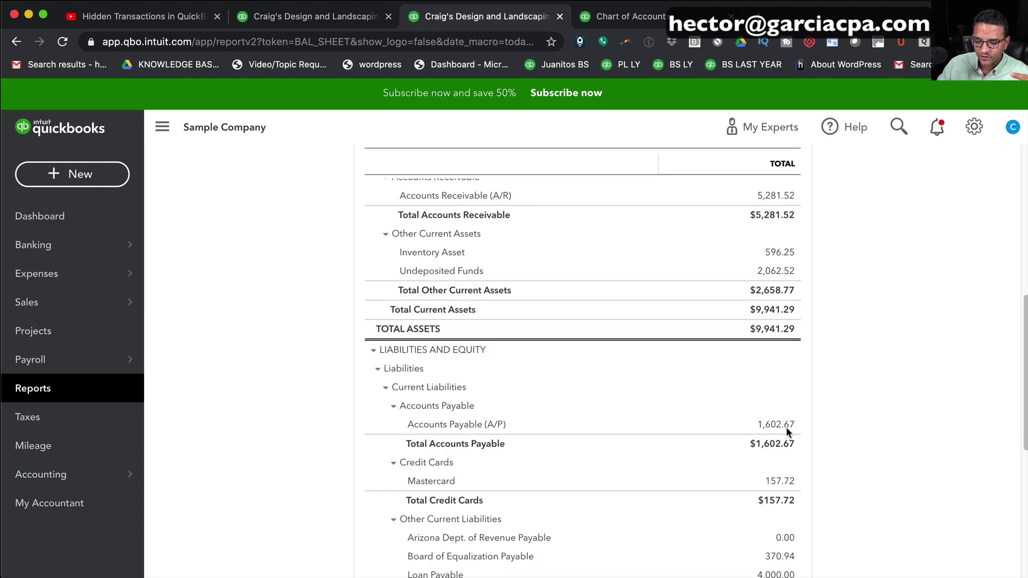
{"action": "scroll", "coordinate": [360, 340], "scroll_direction": "up", "scroll_amount": 1}
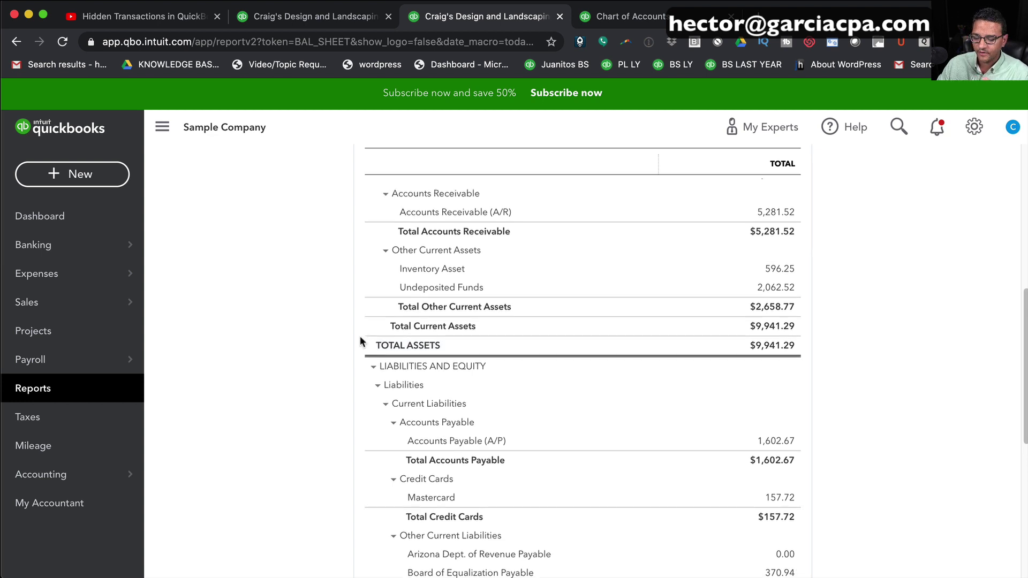
{"action": "scroll", "coordinate": [360, 336], "scroll_direction": "up", "scroll_amount": 10}
- Set the report dates to 09/20/2020 and rerun, showing Truck Original Cost 13,495.00 again
{"action": "left_click", "coordinate": [357, 244]}
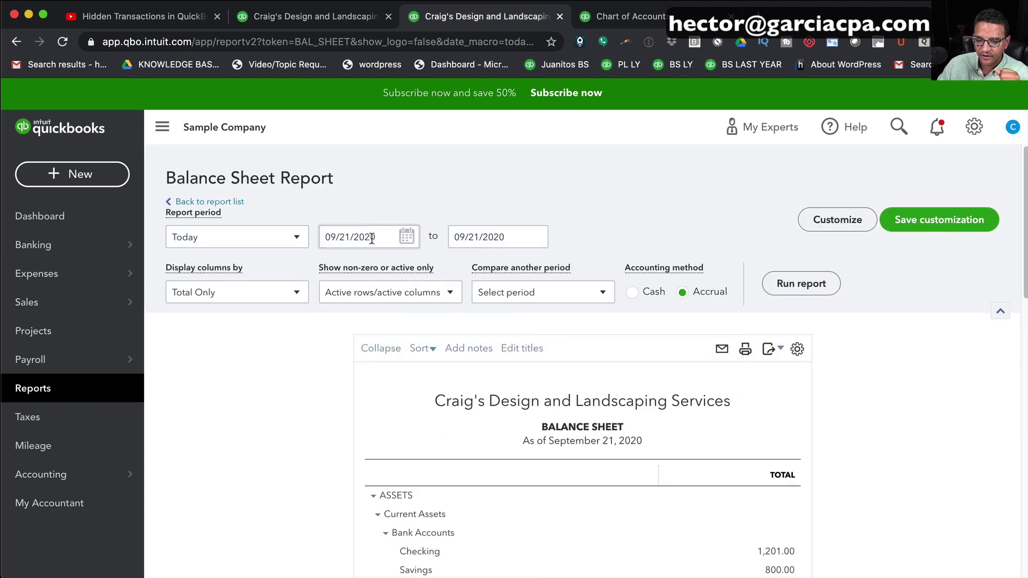
{"action": "triple_click", "coordinate": [372, 238]}
{"action": "key", "text": "minus"}
{"action": "triple_click", "coordinate": [488, 237]}
{"action": "key", "text": "minus"}
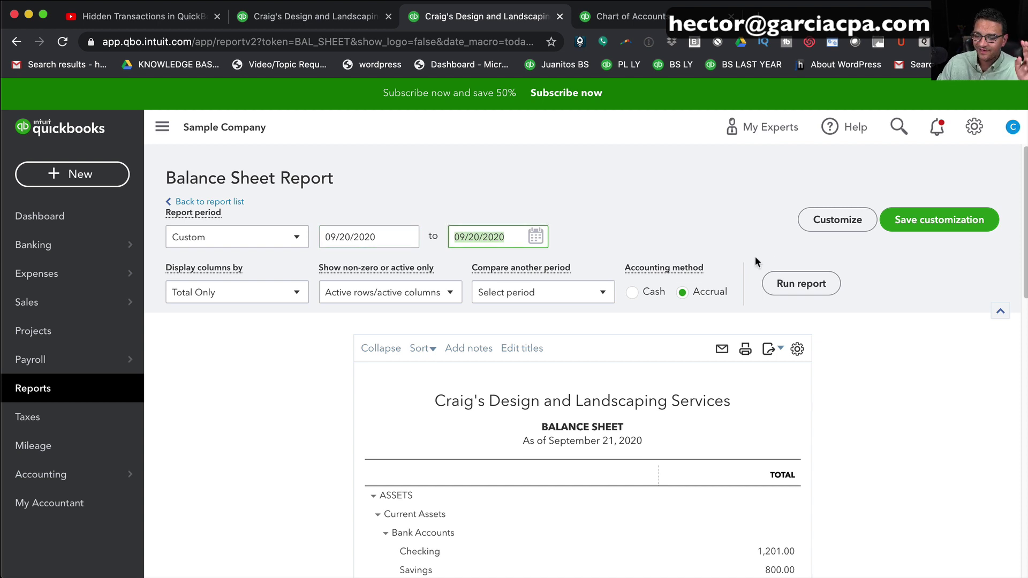
{"action": "left_click", "coordinate": [809, 283]}
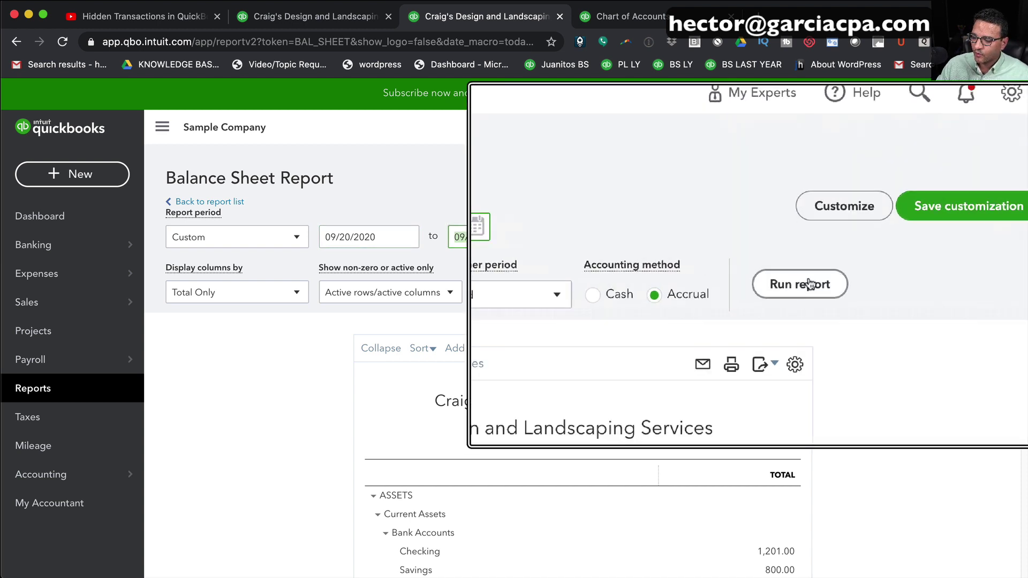
{"action": "scroll", "coordinate": [886, 412], "scroll_direction": "down", "scroll_amount": 3}
{"action": "scroll", "coordinate": [883, 421], "scroll_direction": "down", "scroll_amount": 4}
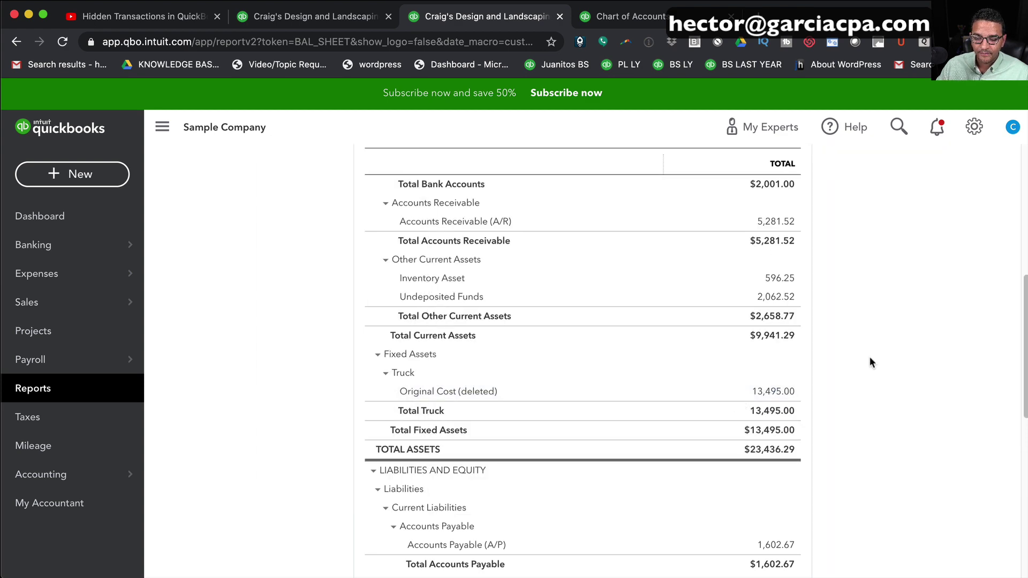
{"action": "scroll", "coordinate": [870, 363], "scroll_direction": "up", "scroll_amount": 6}
- Rerun the balance sheet ending 09/21/2020 with Days columns, comparing Sep 20 and Sep 21
{"action": "left_click", "coordinate": [482, 239]}
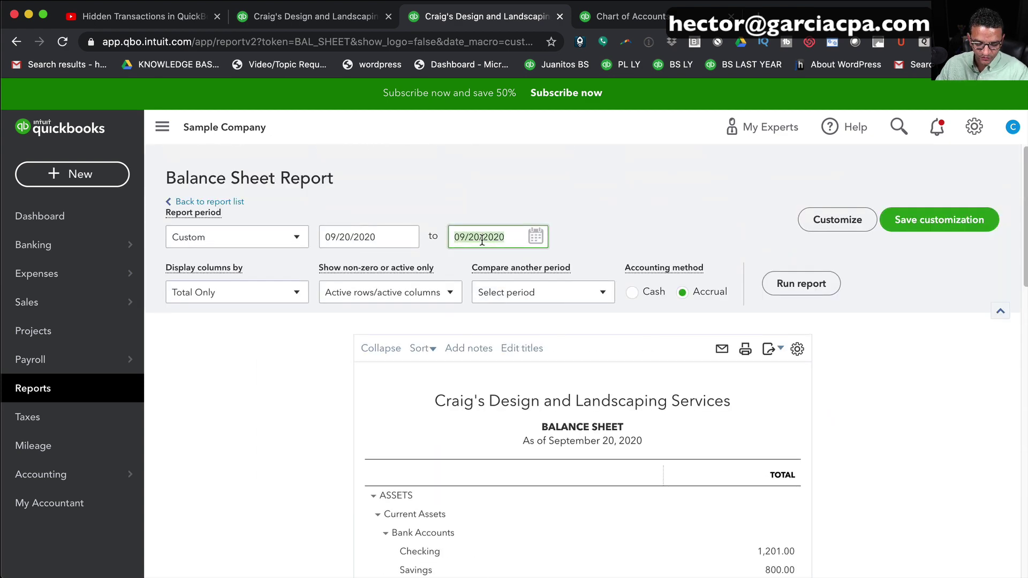
{"action": "key", "text": "plus"}
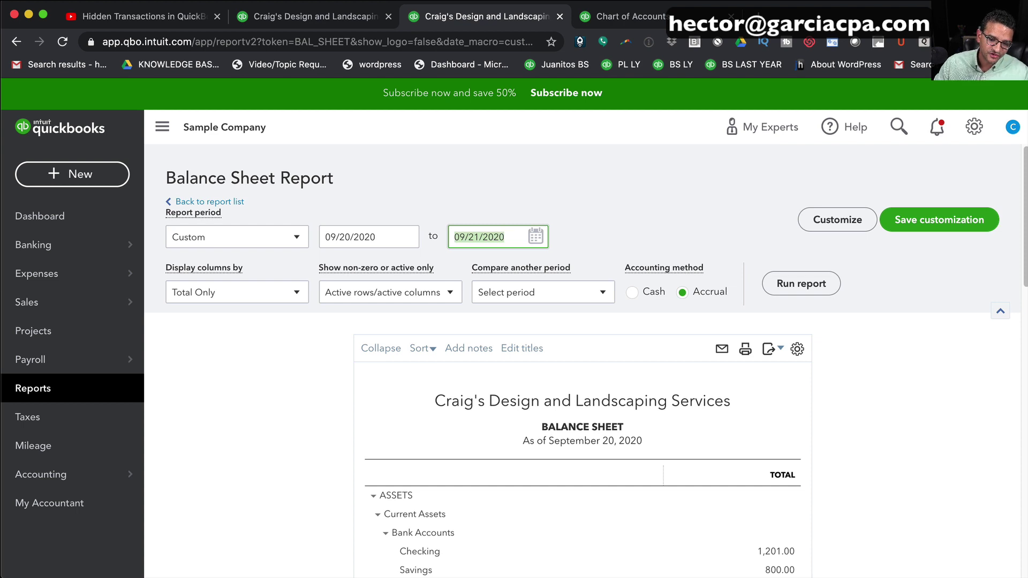
{"action": "left_click", "coordinate": [244, 292]}
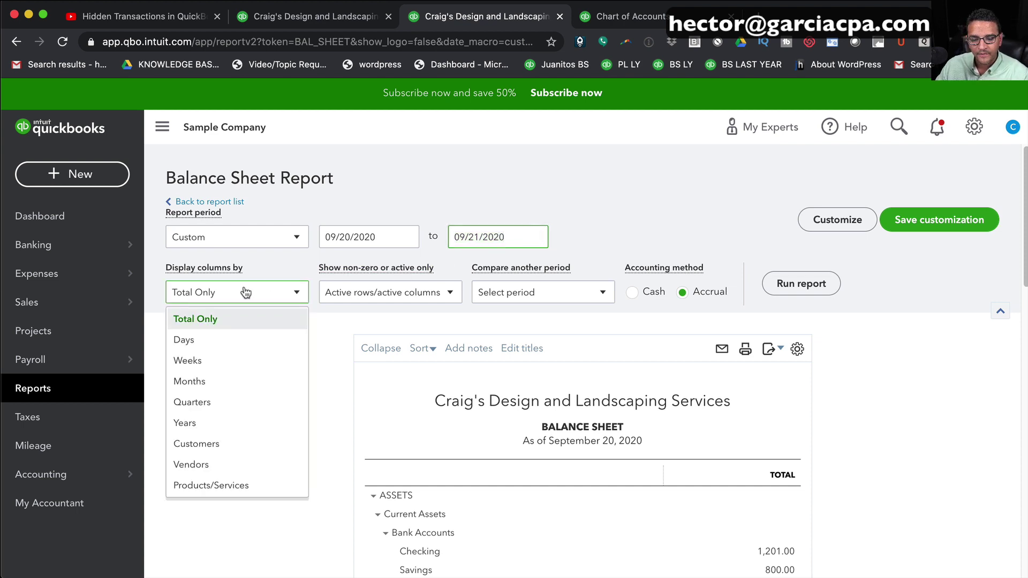
{"action": "left_click", "coordinate": [213, 339]}
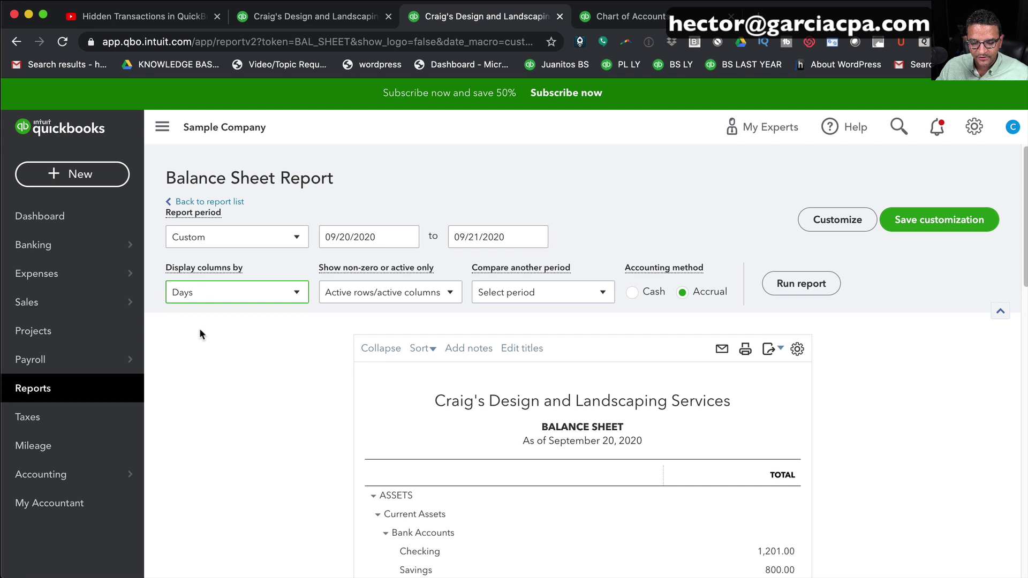
{"action": "left_click", "coordinate": [804, 283]}
{"action": "scroll", "coordinate": [863, 377], "scroll_direction": "down", "scroll_amount": 3}
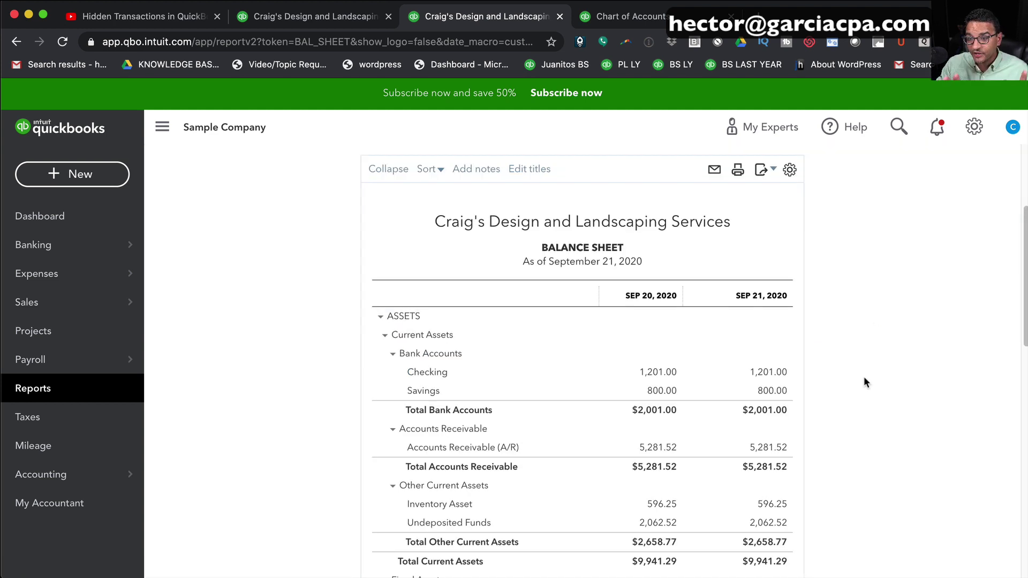
{"action": "scroll", "coordinate": [863, 377], "scroll_direction": "down", "scroll_amount": 3}
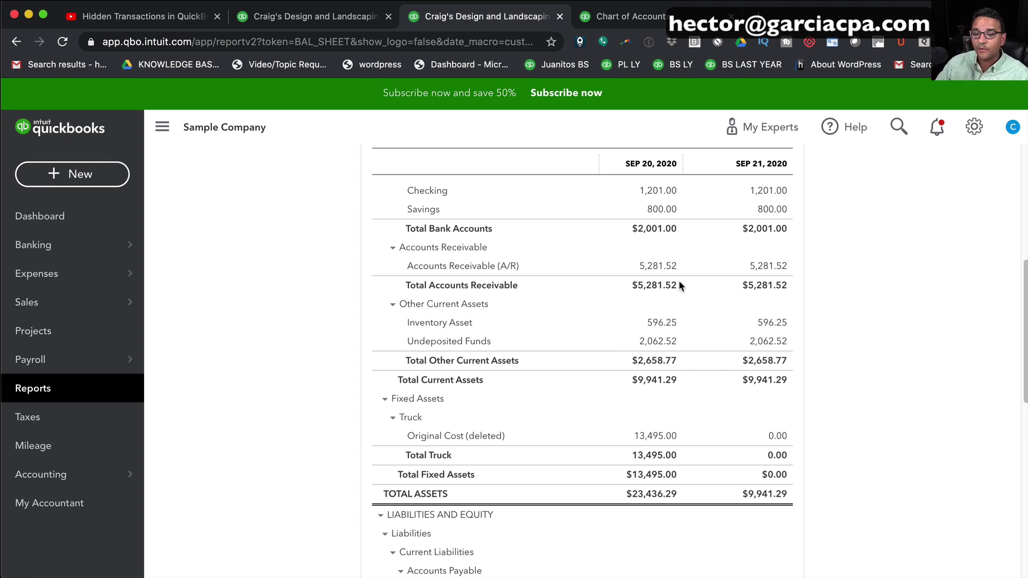
- Make the deleted Original Cost fixed asset account active again in the Chart of Accounts
{"action": "left_click", "coordinate": [615, 23]}
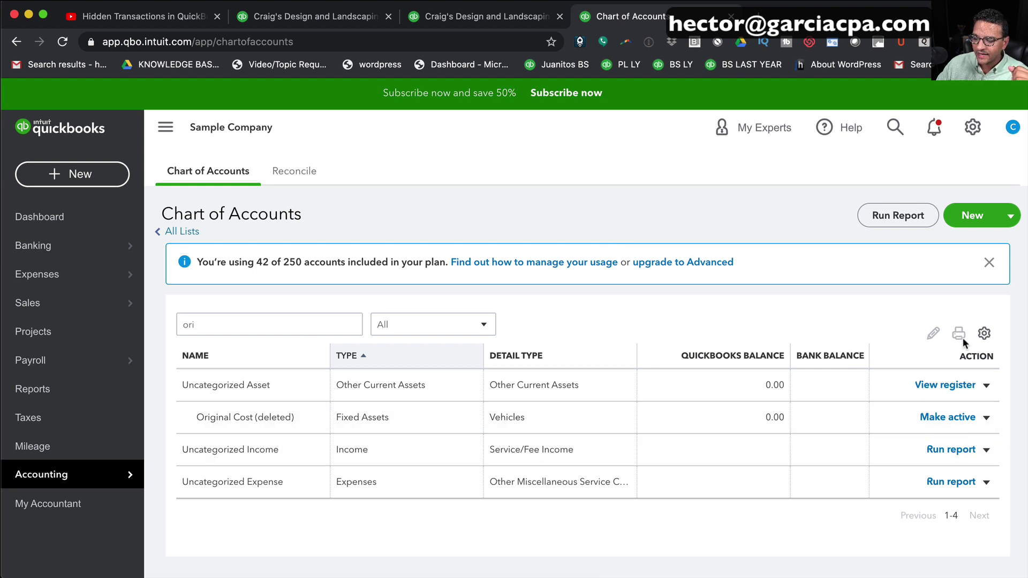
{"action": "left_click", "coordinate": [985, 334]}
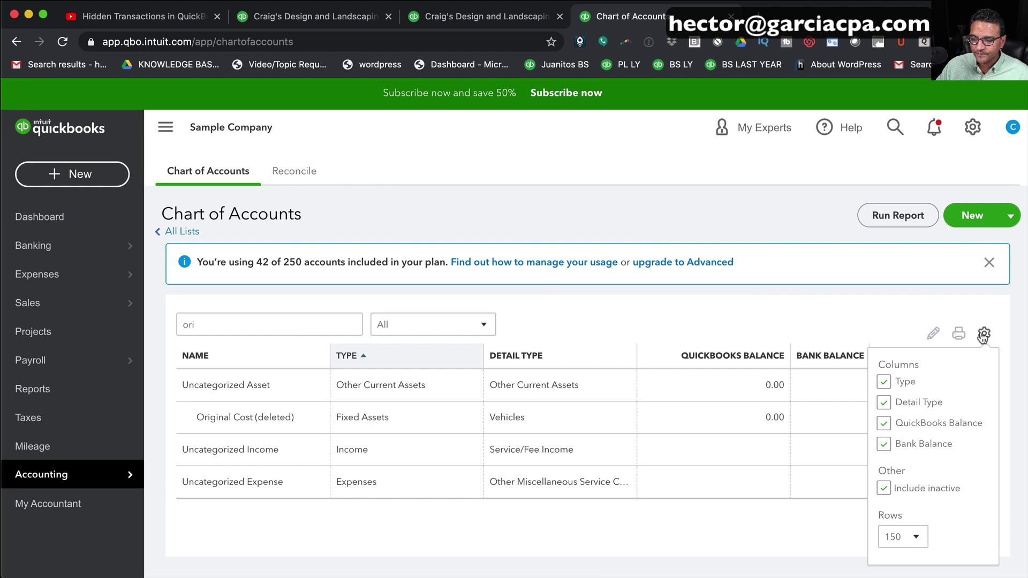
{"action": "left_click", "coordinate": [984, 333]}
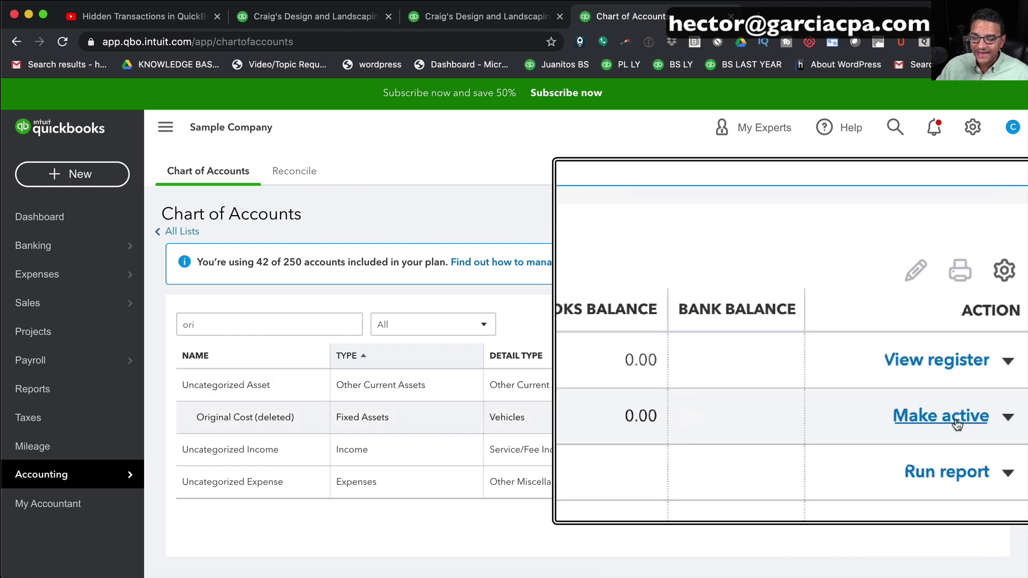
{"action": "left_click", "coordinate": [955, 421]}
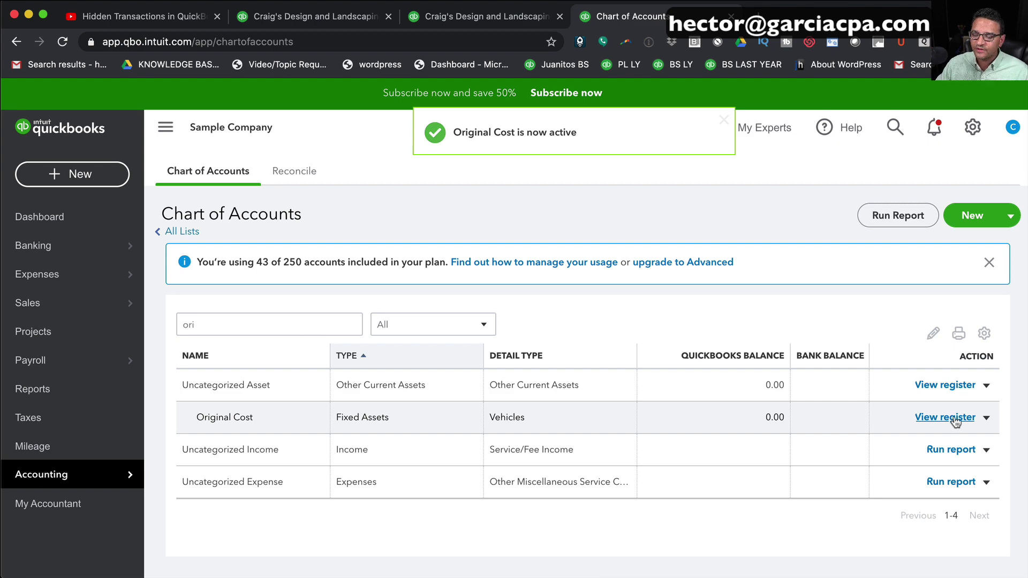
{"action": "left_click", "coordinate": [452, 20]}
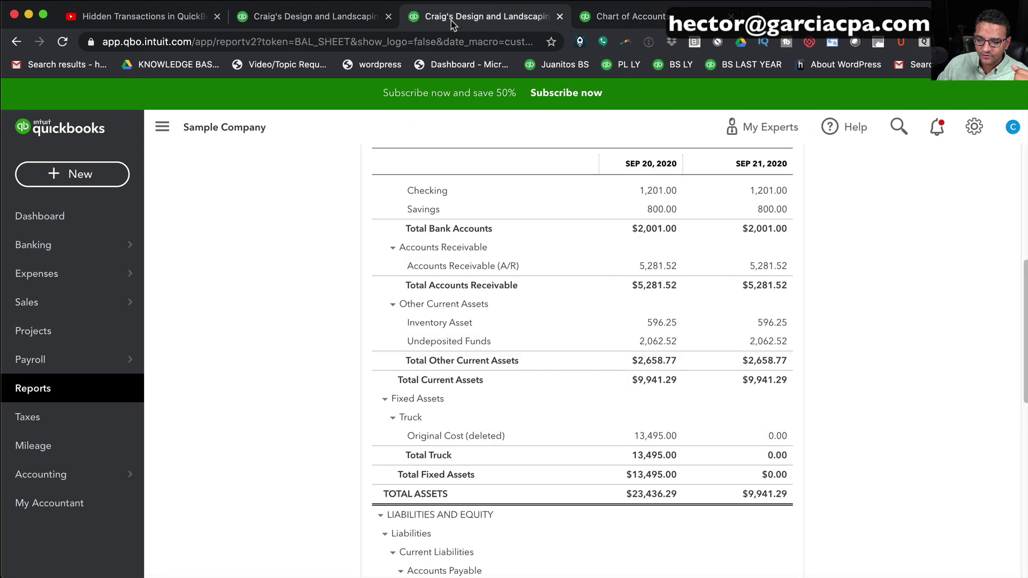
{"action": "scroll", "coordinate": [981, 292], "scroll_direction": "up", "scroll_amount": 7}
- Rerun the Sep 20 vs Sep 21 balance sheet and check Original Cost under Fixed Assets
{"action": "left_click", "coordinate": [810, 275]}
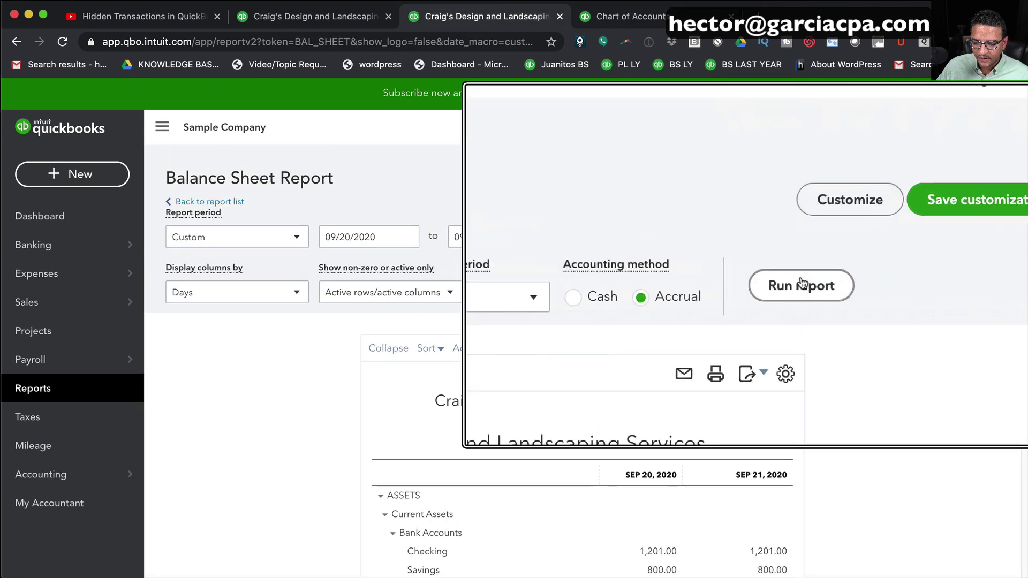
{"action": "scroll", "coordinate": [786, 474], "scroll_direction": "down", "scroll_amount": 3}
{"action": "scroll", "coordinate": [786, 474], "scroll_direction": "down", "scroll_amount": 5}
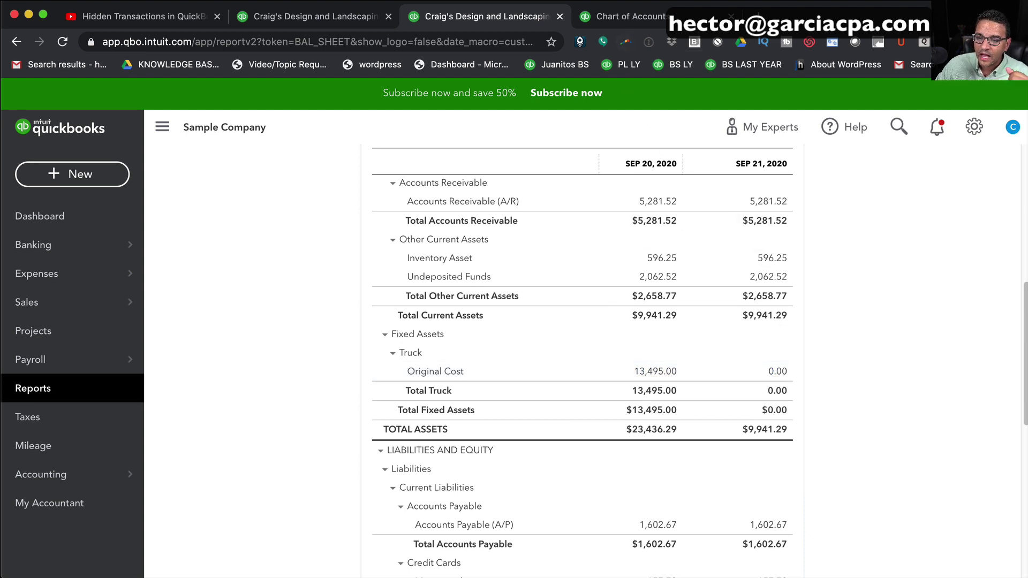
- Find and delete the 09/21/2020 journal entry that wrote off Truck: Original Cost
{"action": "left_click", "coordinate": [612, 15]}
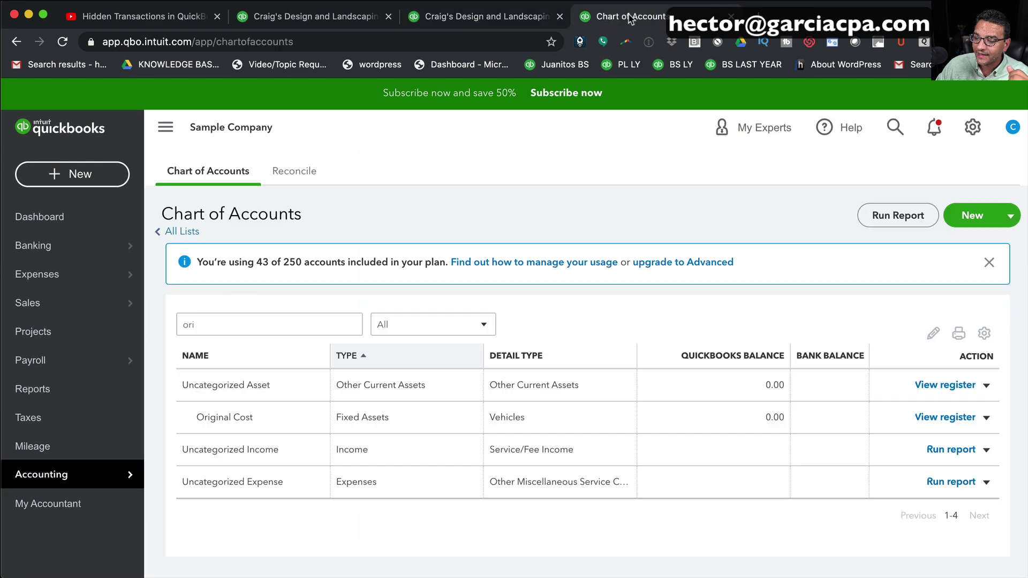
{"action": "left_click", "coordinate": [890, 127]}
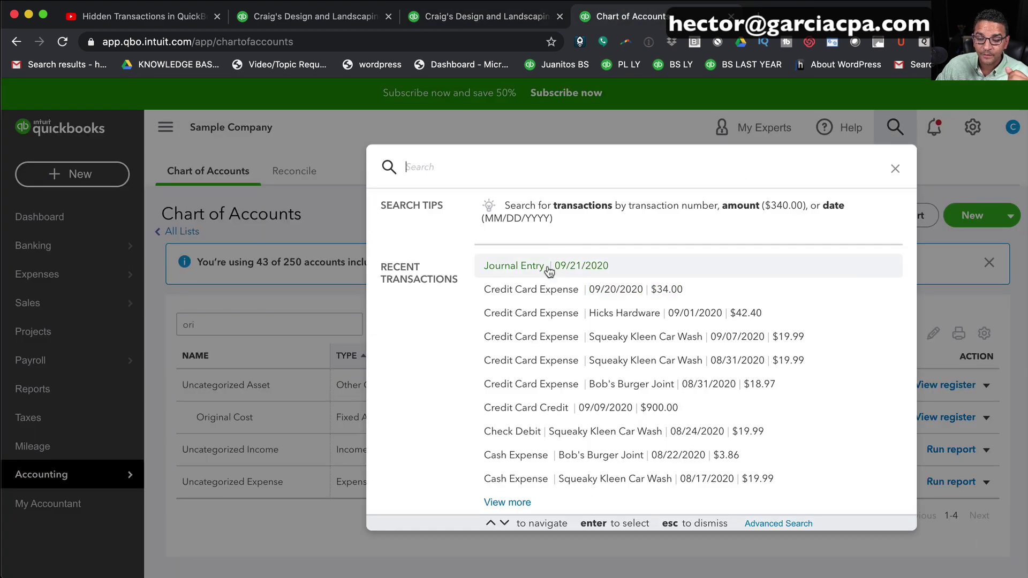
{"action": "left_click", "coordinate": [549, 270]}
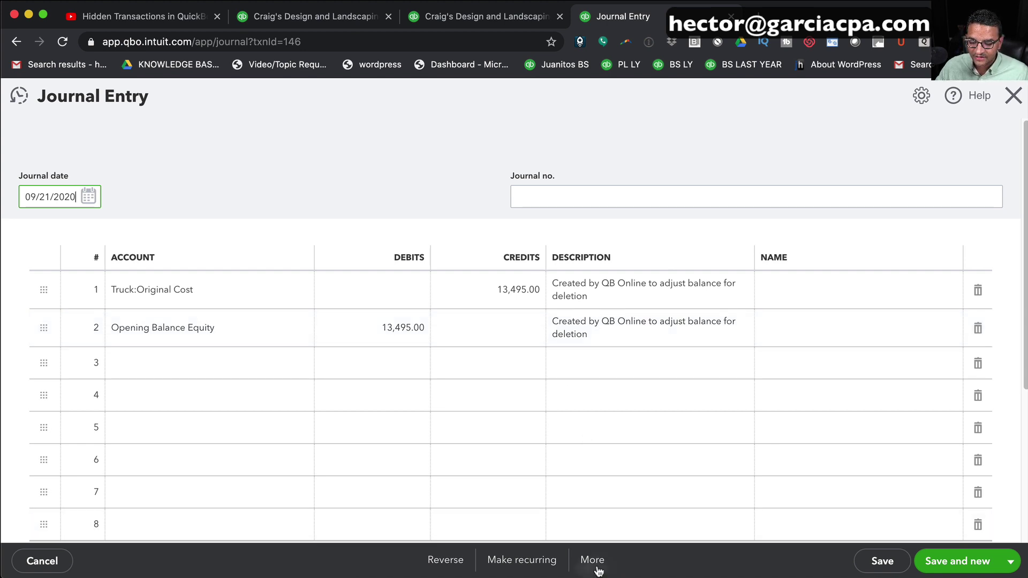
{"action": "left_click", "coordinate": [593, 560]}
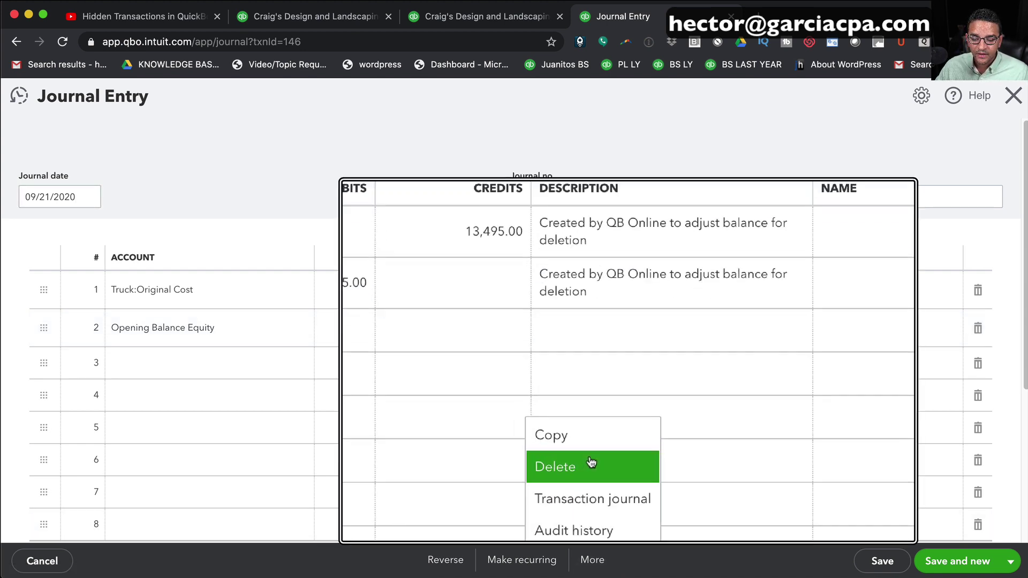
{"action": "right_click", "coordinate": [586, 467]}
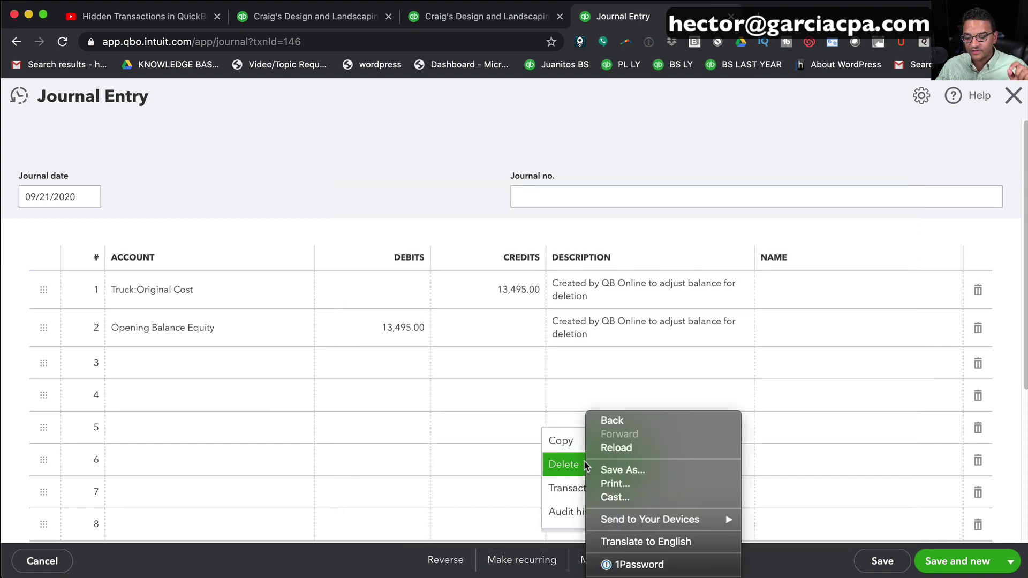
{"action": "left_click", "coordinate": [577, 468]}
{"action": "left_click", "coordinate": [576, 468]}
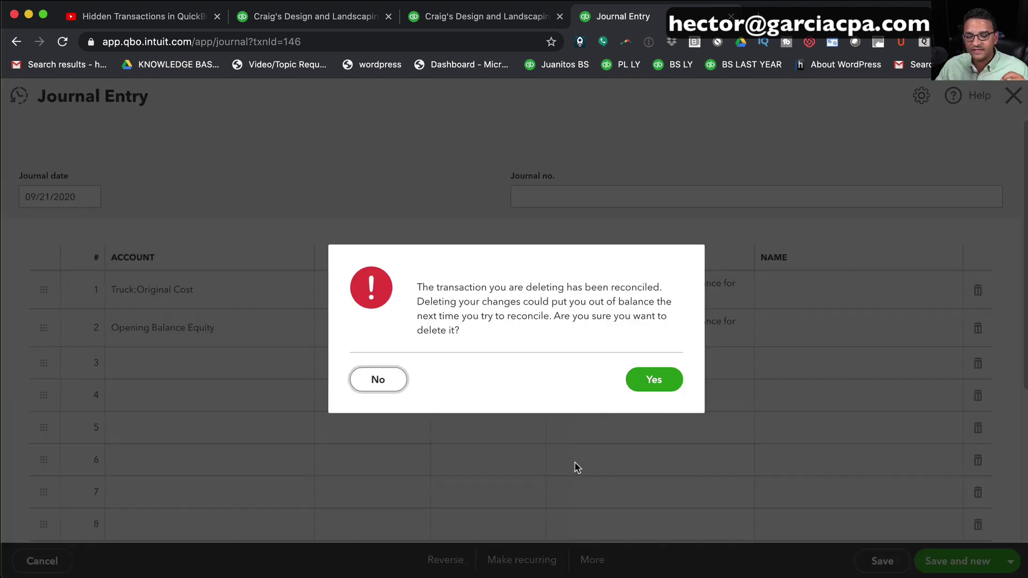
{"action": "left_click", "coordinate": [681, 378]}
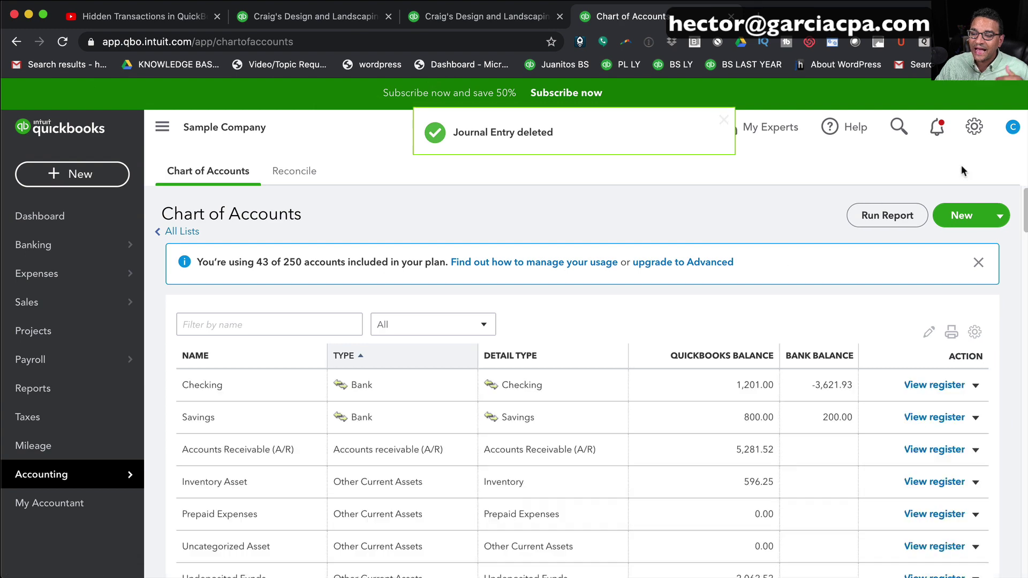
- Rerun the two-day balance sheet and review the Truck rows under Fixed Assets
{"action": "left_click", "coordinate": [506, 24]}
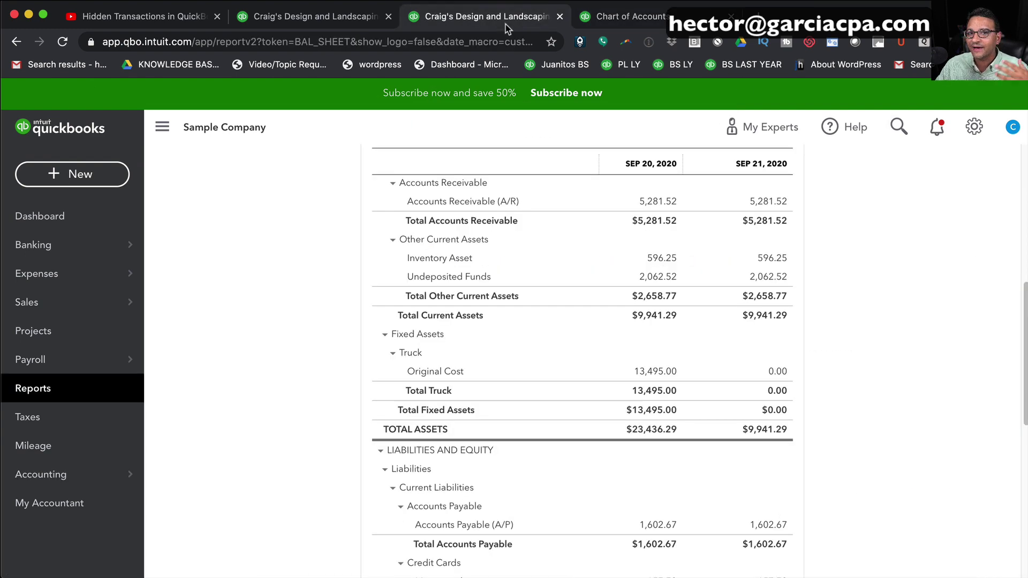
{"action": "scroll", "coordinate": [830, 193], "scroll_direction": "up", "scroll_amount": 6}
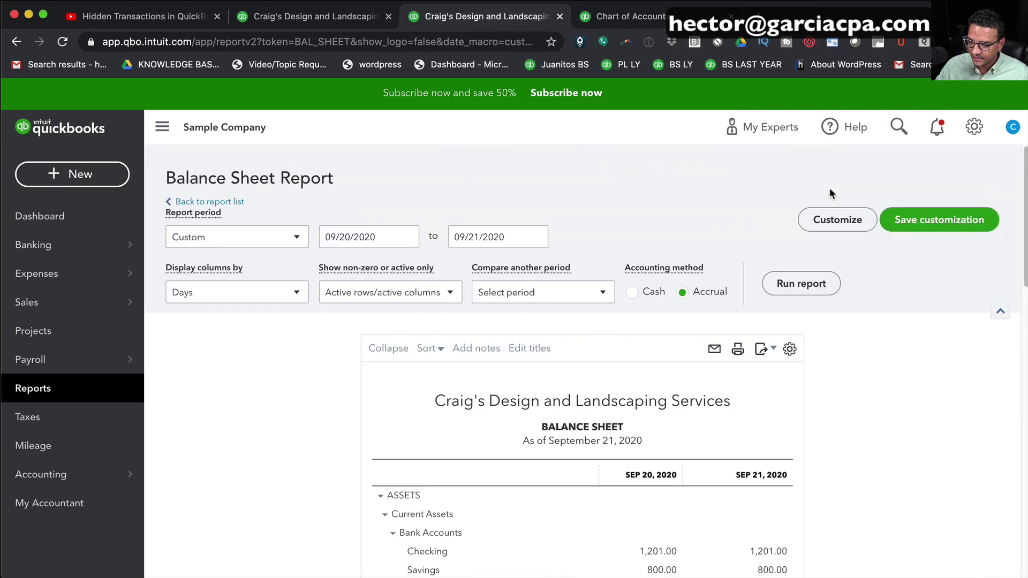
{"action": "left_click", "coordinate": [808, 283]}
{"action": "scroll", "coordinate": [862, 430], "scroll_direction": "down", "scroll_amount": 6}
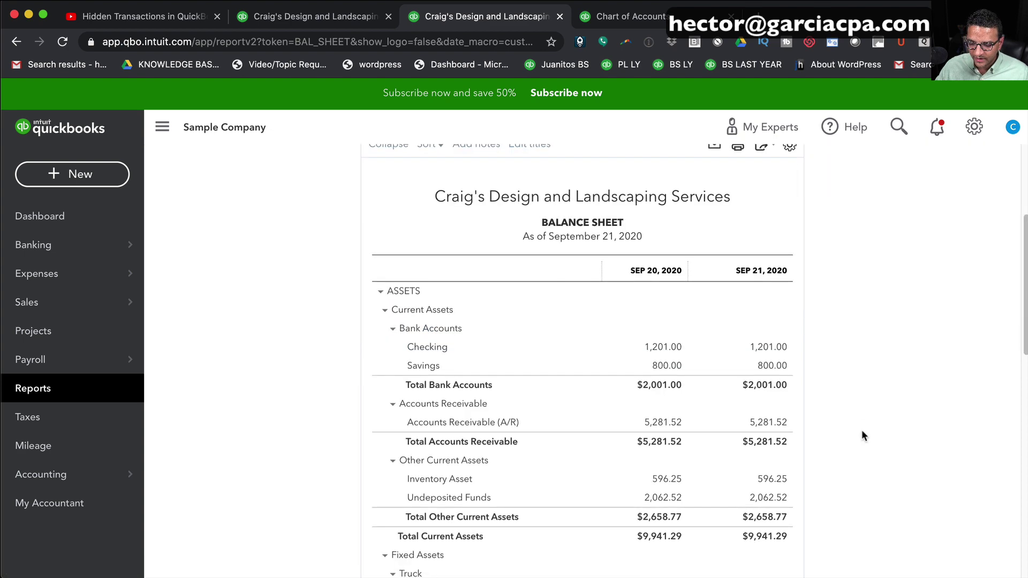